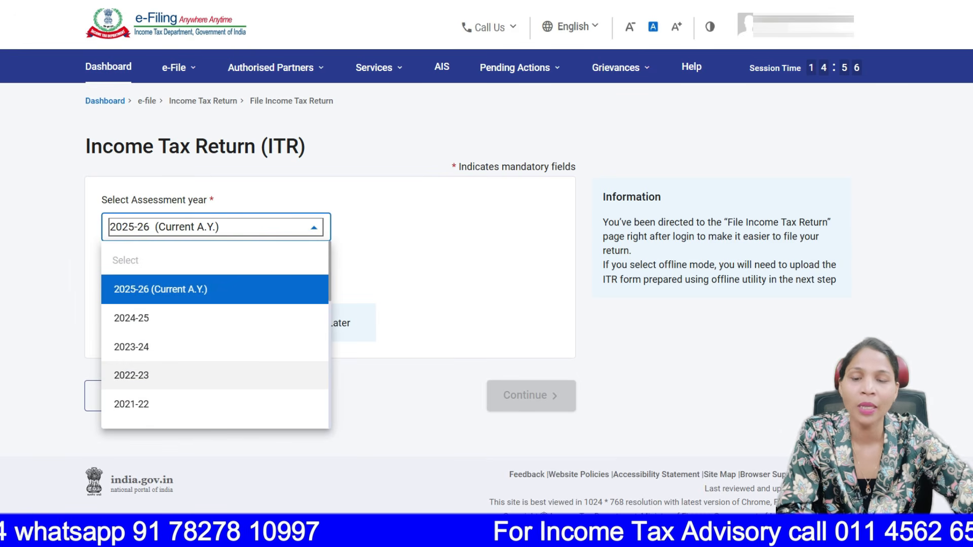
Select assessment year 2025-26 (Current A.Y.) with the Online mode of filing and continue.
click(160, 290)
click(108, 278)
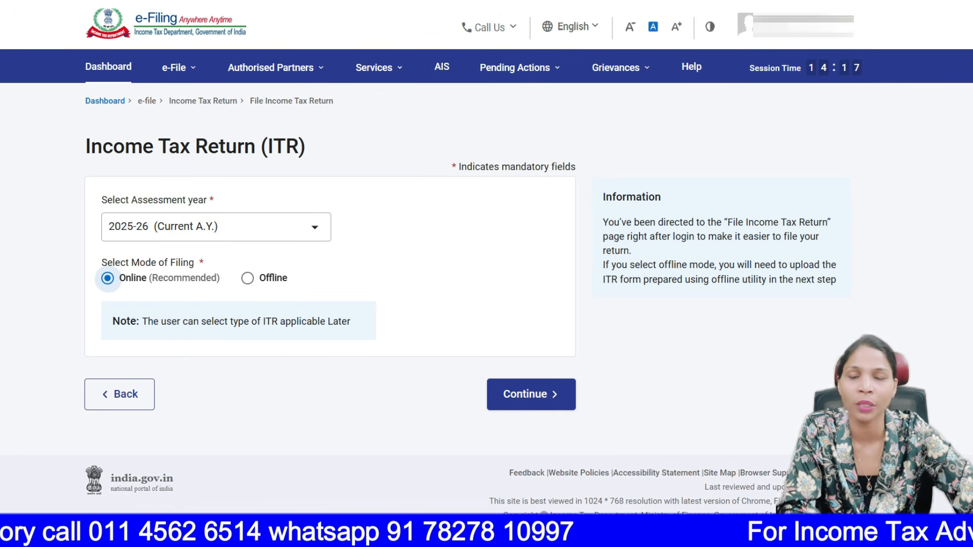
click(531, 395)
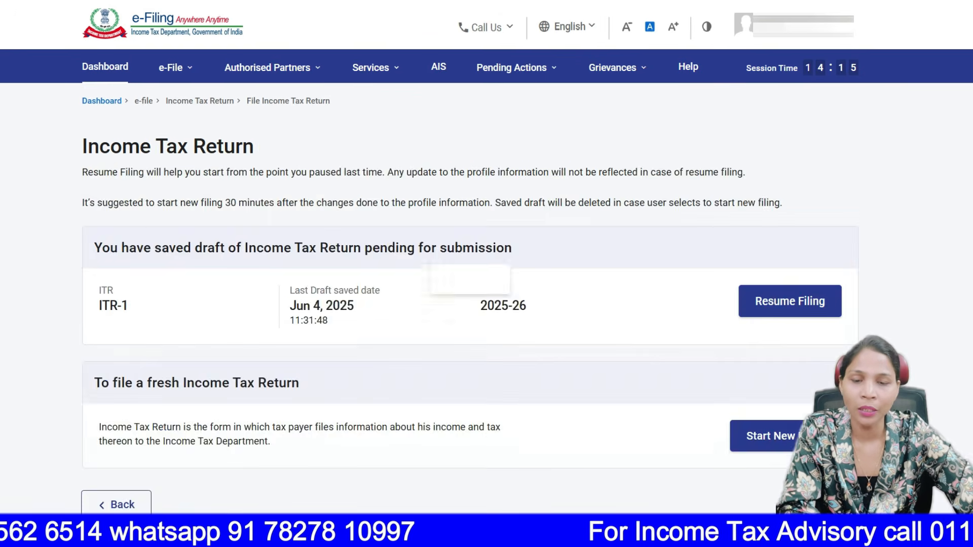
Start a new filing instead of resuming the saved draft, and continue with the Individual status.
scroll(487, 273, down, 2)
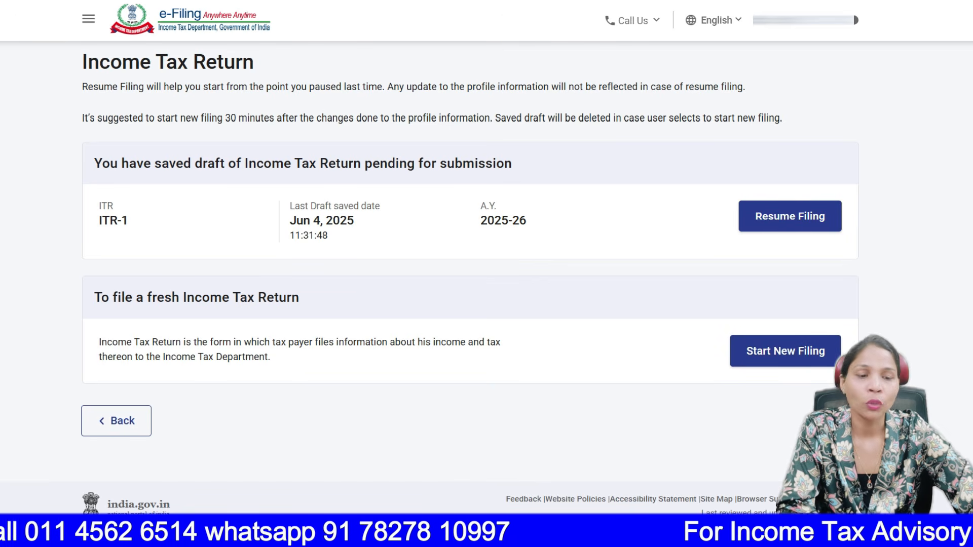
click(785, 351)
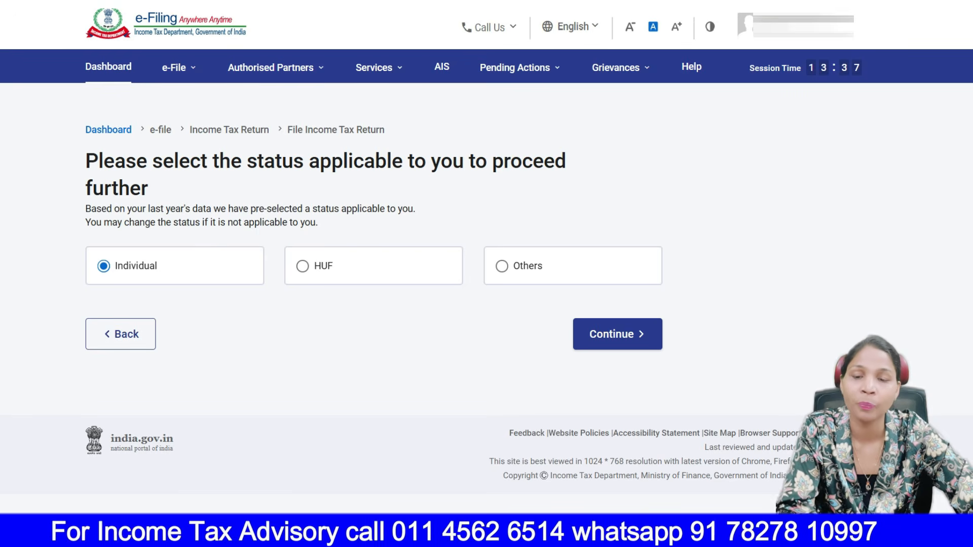
click(617, 334)
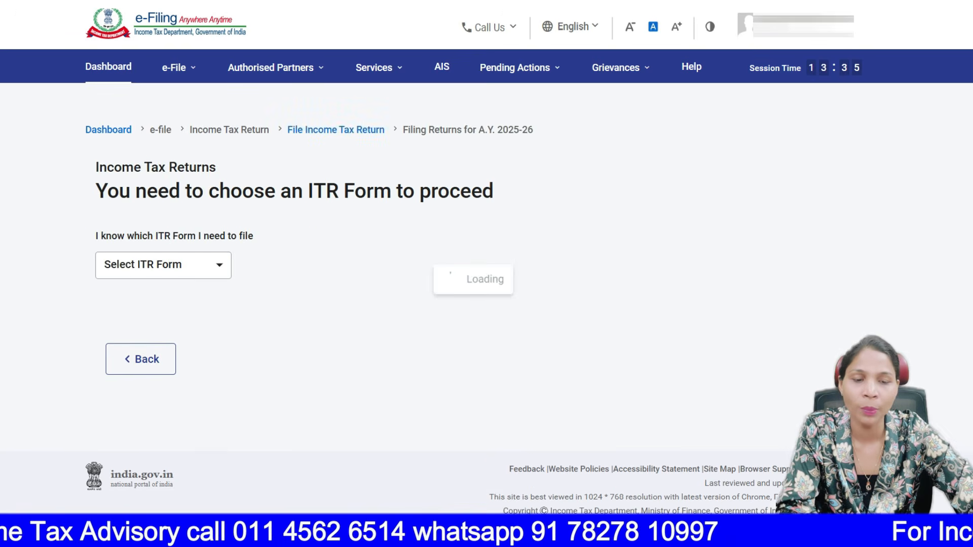
Choose ITR - 1 as the form, proceed with it and acknowledge the notice about the default New Tax Regime.
click(163, 266)
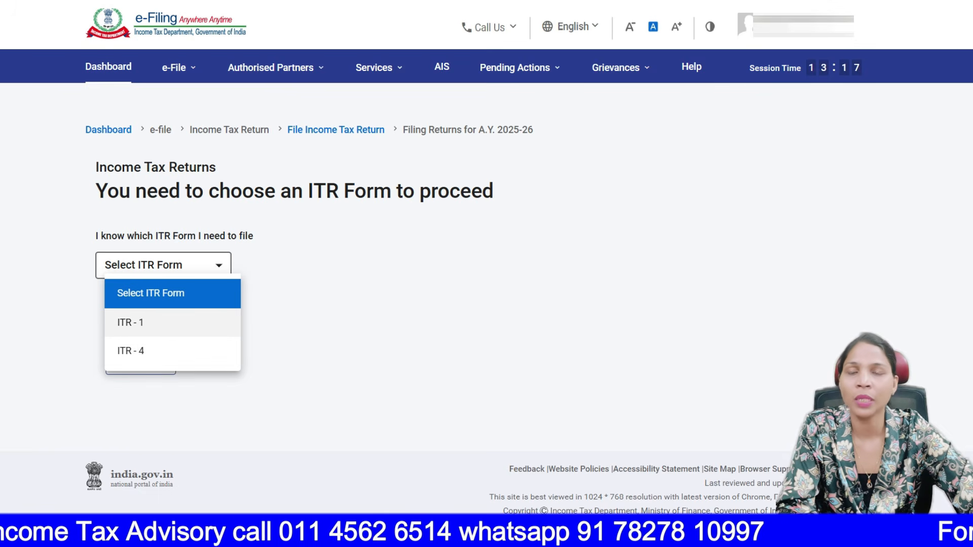
click(157, 324)
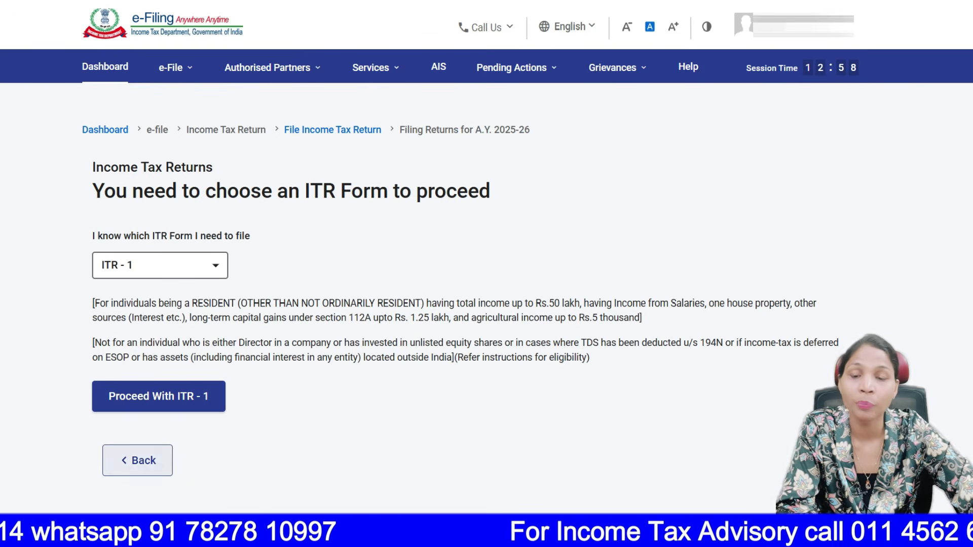
click(159, 396)
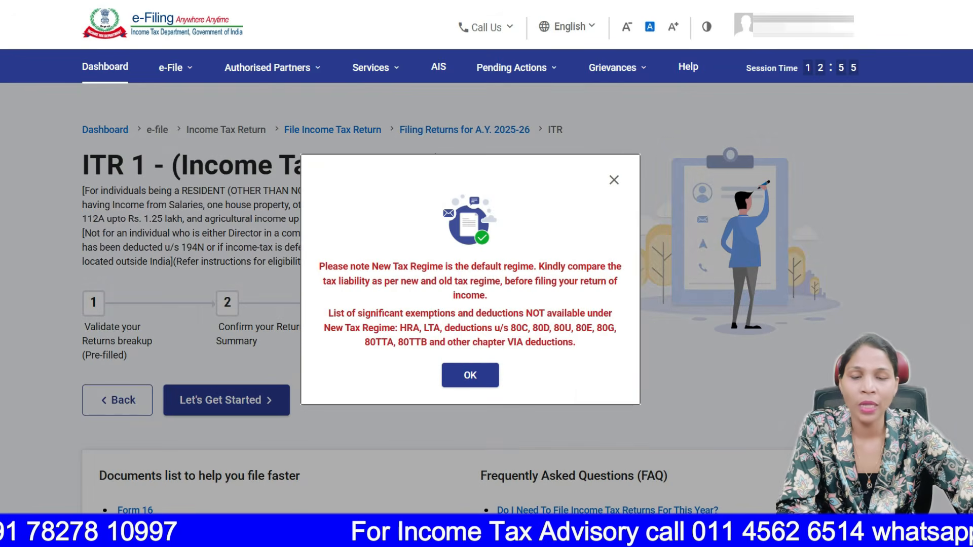
click(470, 375)
Look through the filing stages, the helpful documents list and the FAQs on the ITR 1 introduction page.
scroll(471, 375, down, 3)
scroll(470, 375, down, 2)
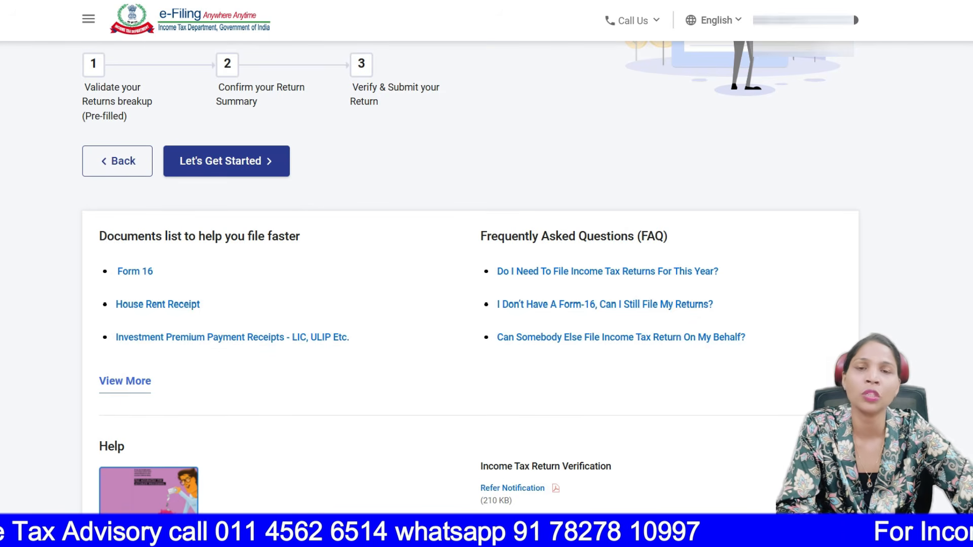
scroll(603, 377, up, 5)
scroll(603, 378, down, 3)
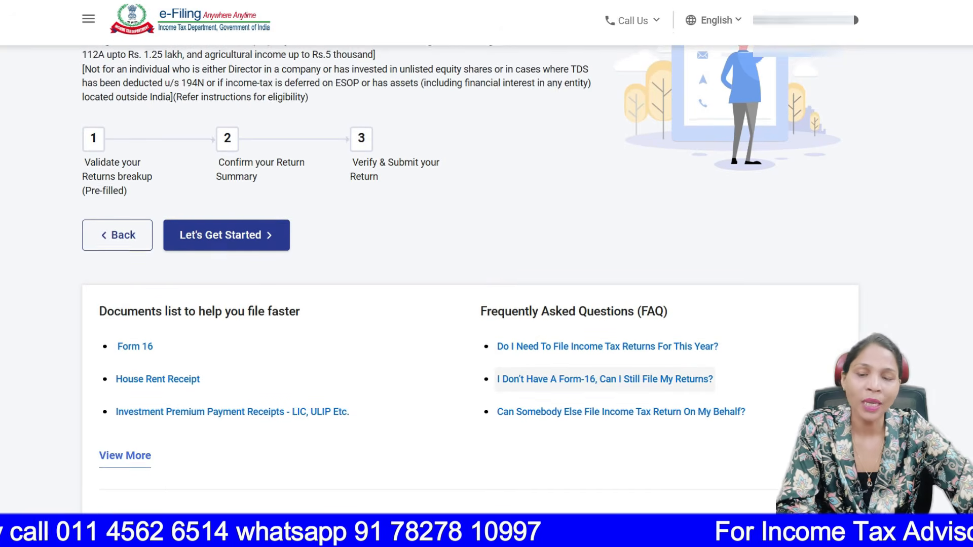
scroll(603, 377, up, 4)
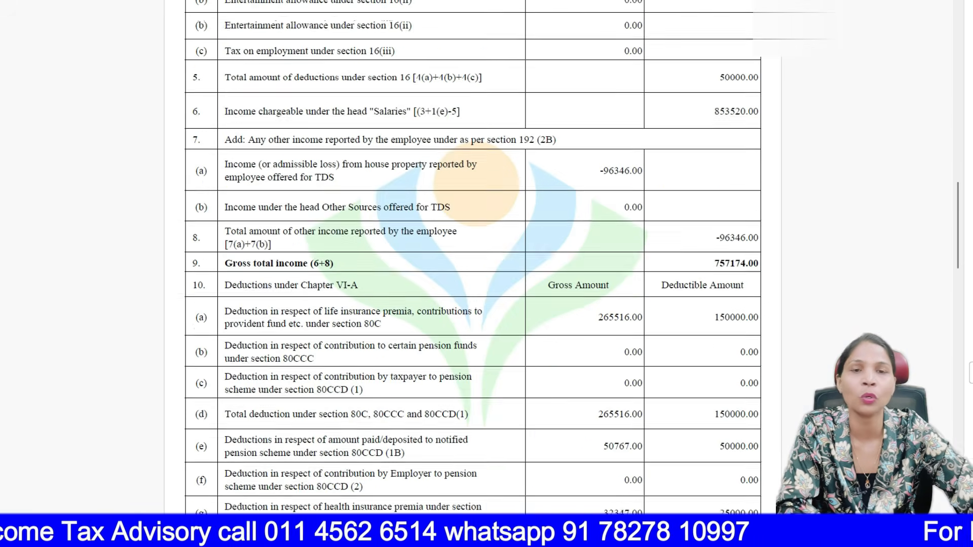
Examine the salary details in Form 16 Part B and the tax deducted at source entries in the Annual Tax Statement.
scroll(472, 253, up, 20)
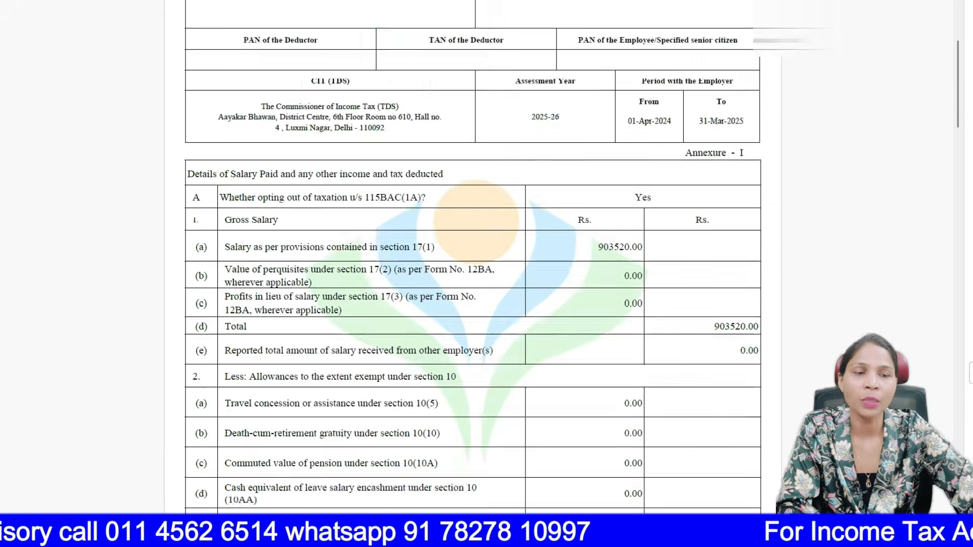
scroll(472, 253, up, 5)
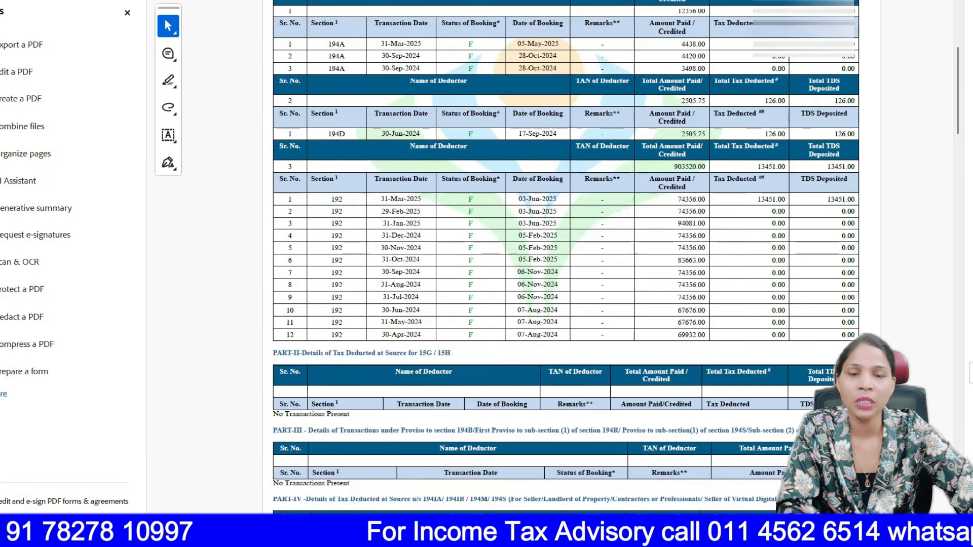
scroll(566, 253, up, 10)
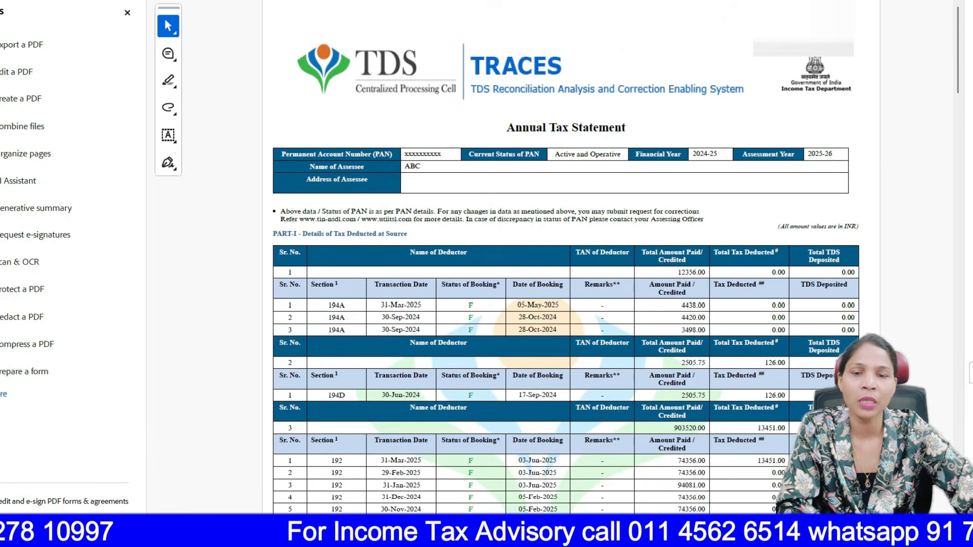
click(127, 13)
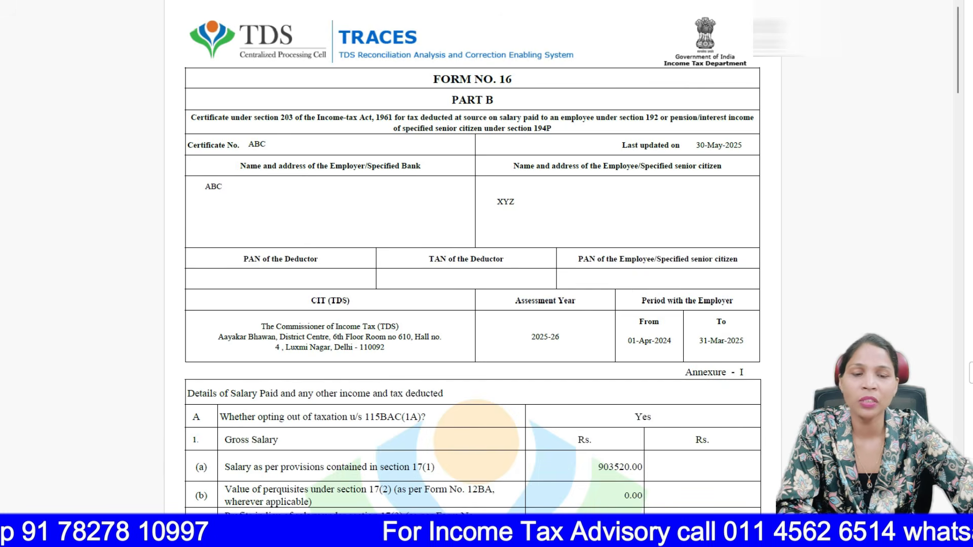
scroll(473, 253, down, 5)
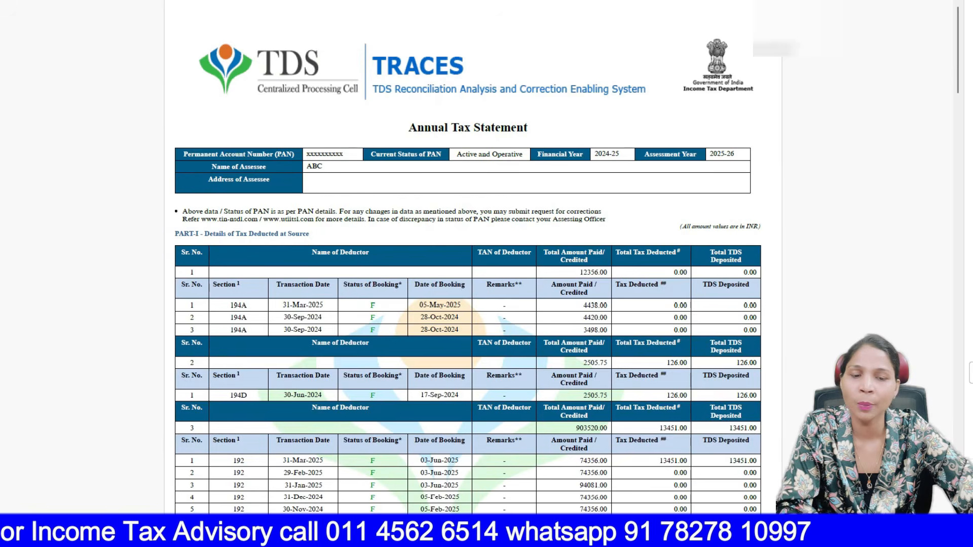
scroll(467, 253, down, 4)
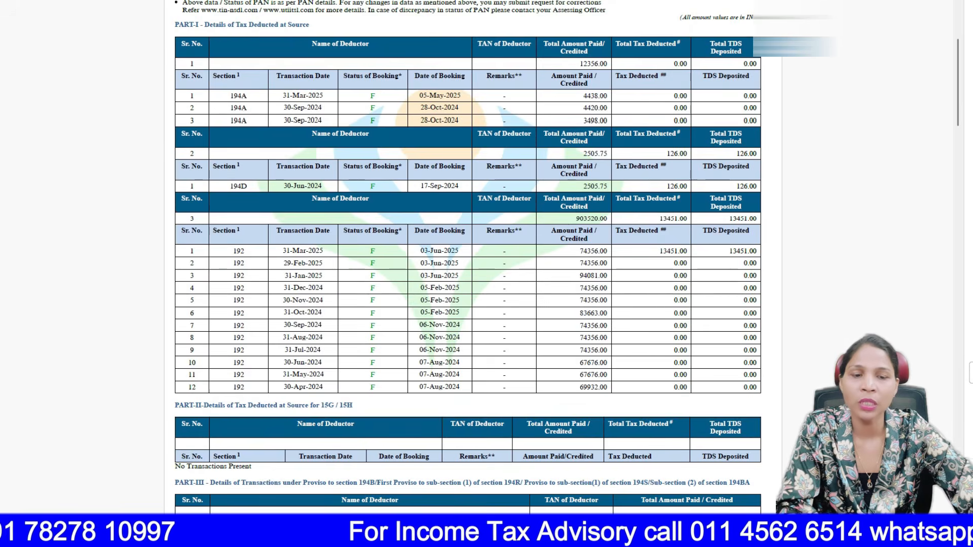
scroll(503, 243, down, 1)
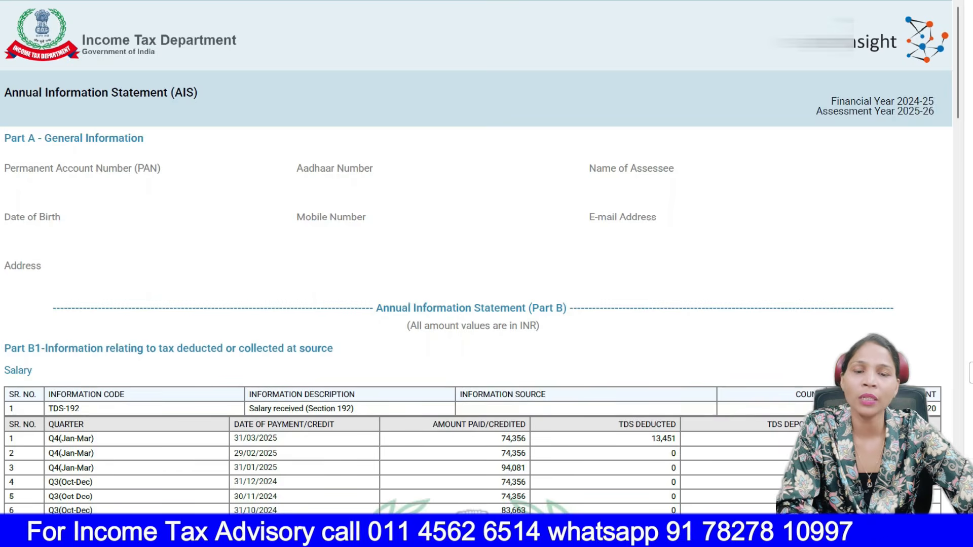
Examine the salary, deposit interest, insurance commission, savings interest and tax payment sections of the Annual Information Statement.
scroll(476, 243, down, 5)
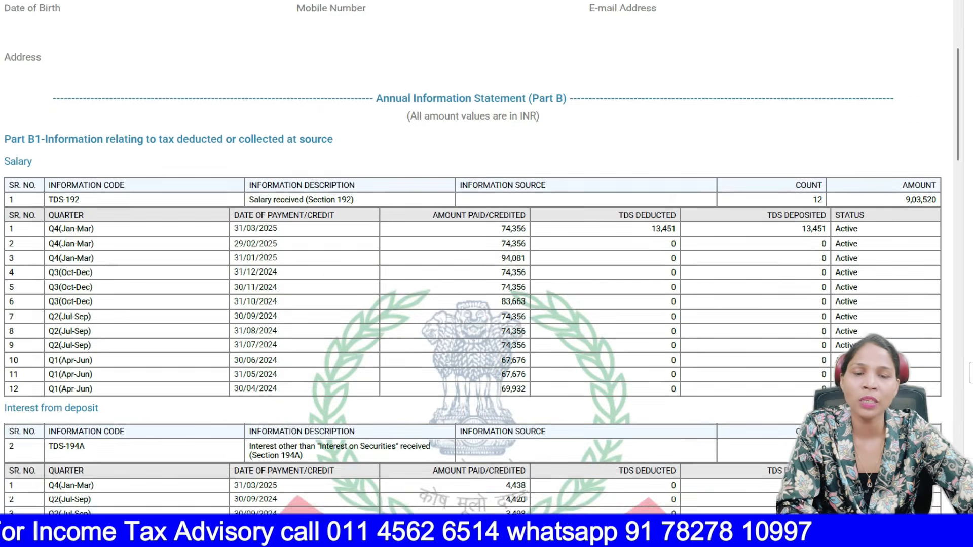
scroll(477, 243, down, 4)
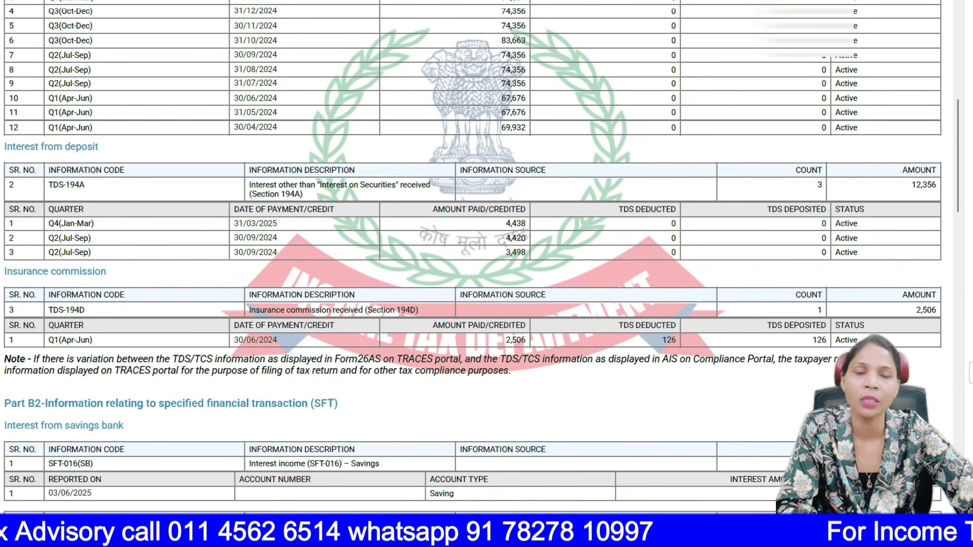
scroll(473, 243, down, 2)
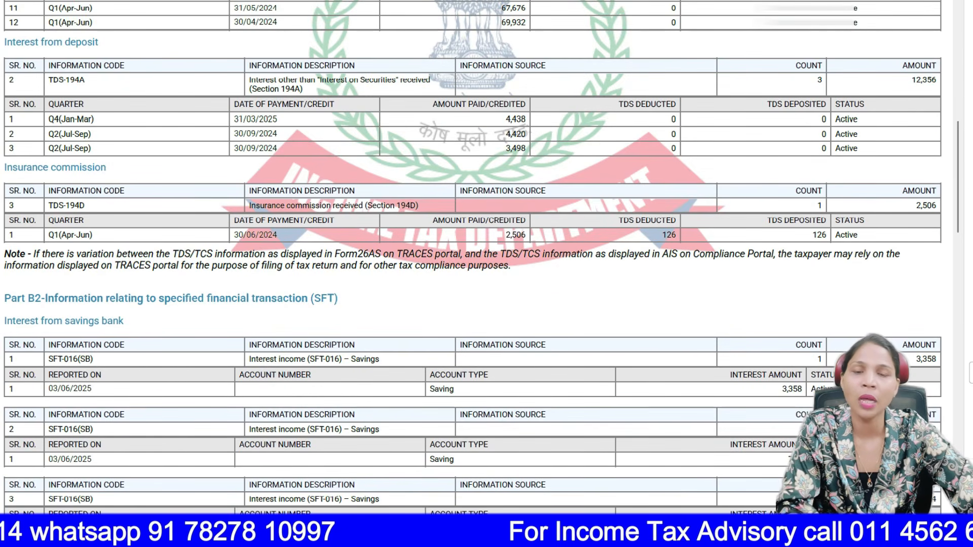
scroll(473, 243, down, 6)
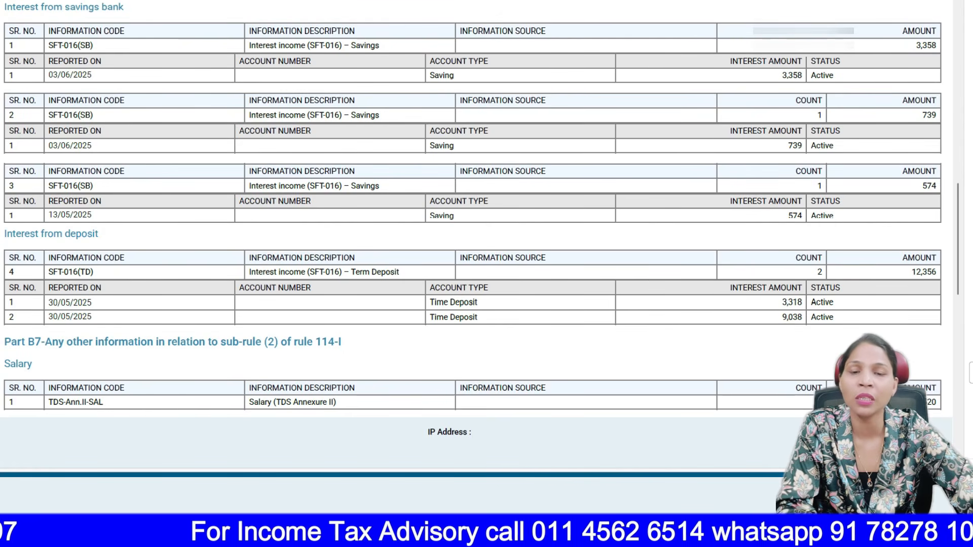
scroll(473, 243, down, 7)
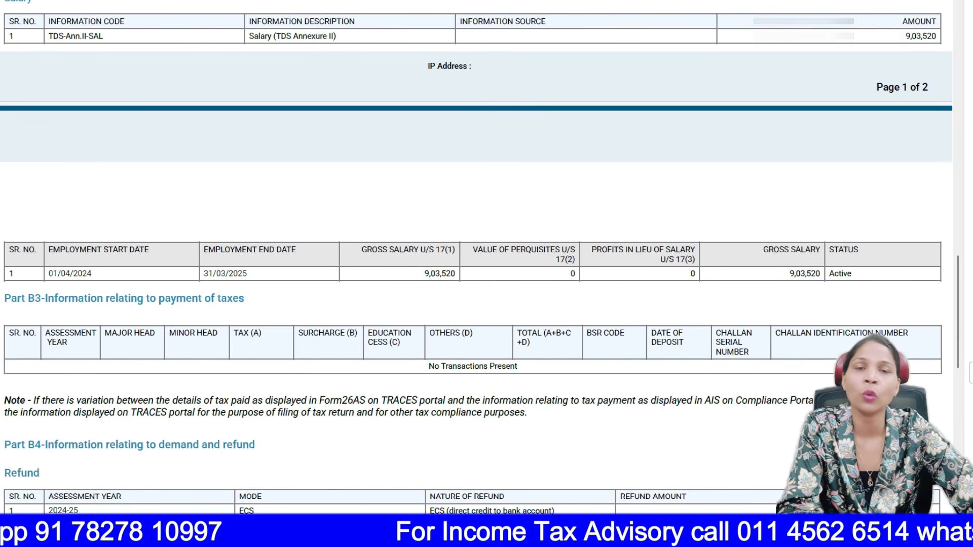
scroll(476, 243, down, 2)
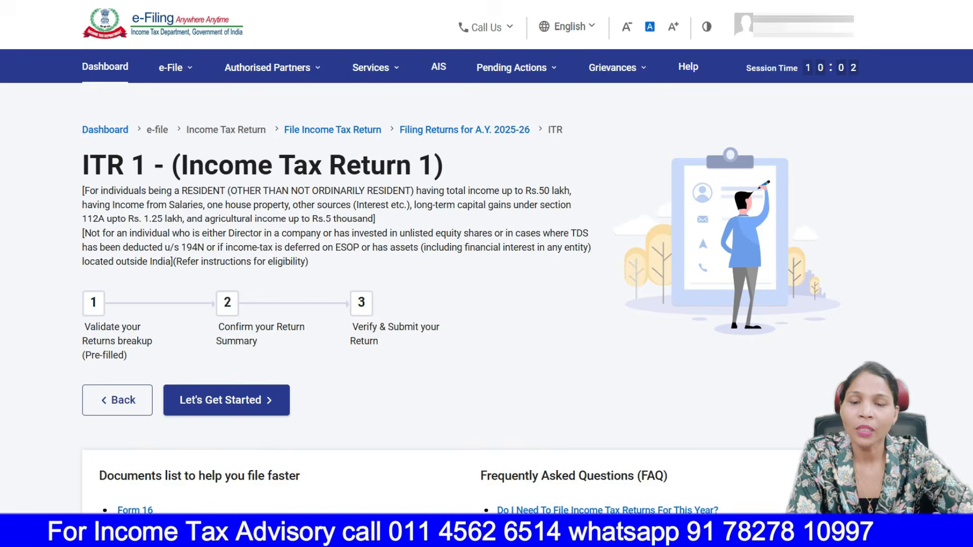
Get started with the ITR 1 return and acknowledge the notice about verifying the pre-filled data.
scroll(486, 274, down, 5)
scroll(486, 273, up, 3)
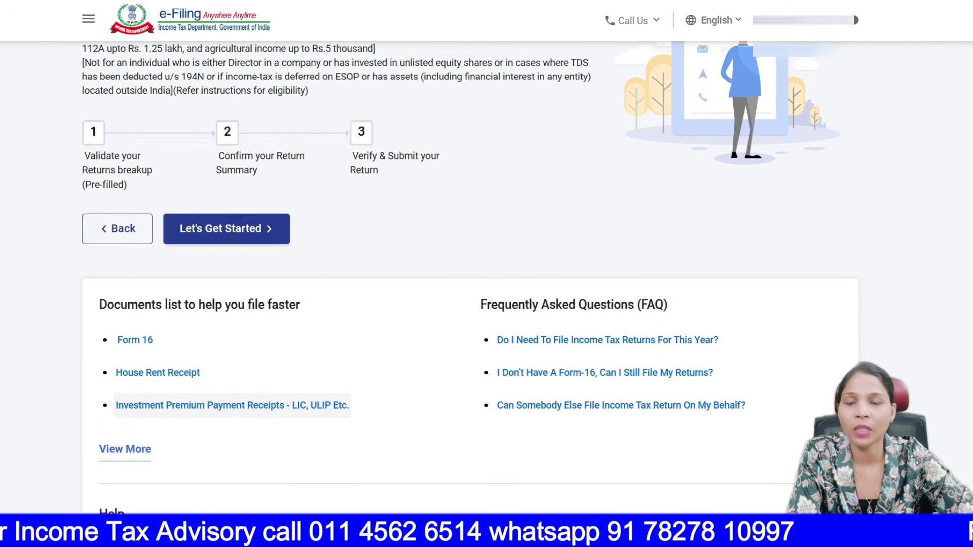
click(226, 297)
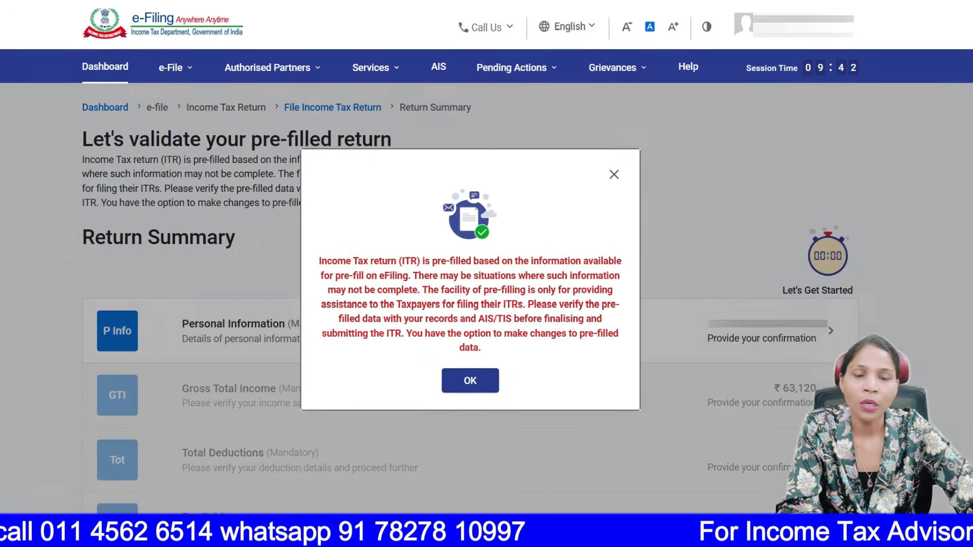
click(469, 380)
Open Personal Information from the Return Summary and examine its Filing Section and tax regime option.
scroll(487, 273, down, 5)
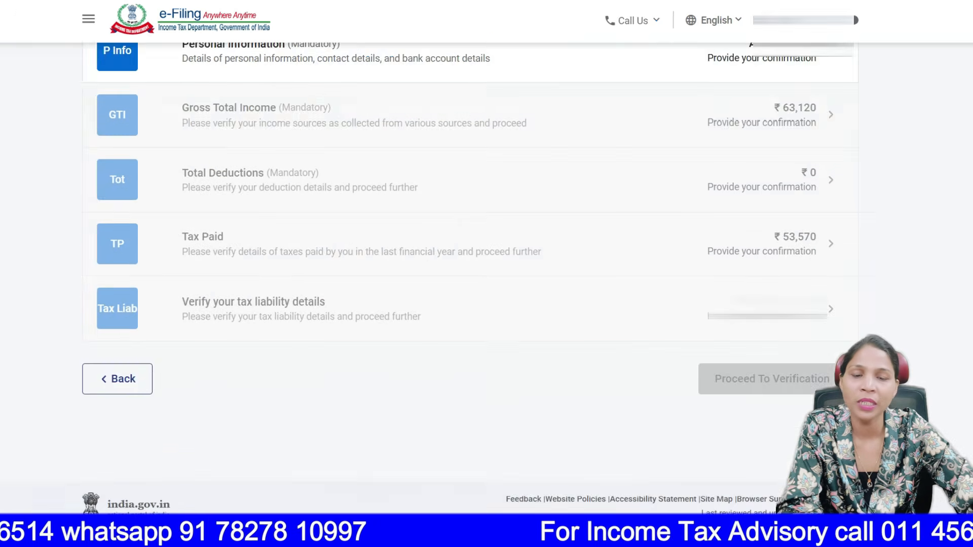
scroll(486, 274, up, 3)
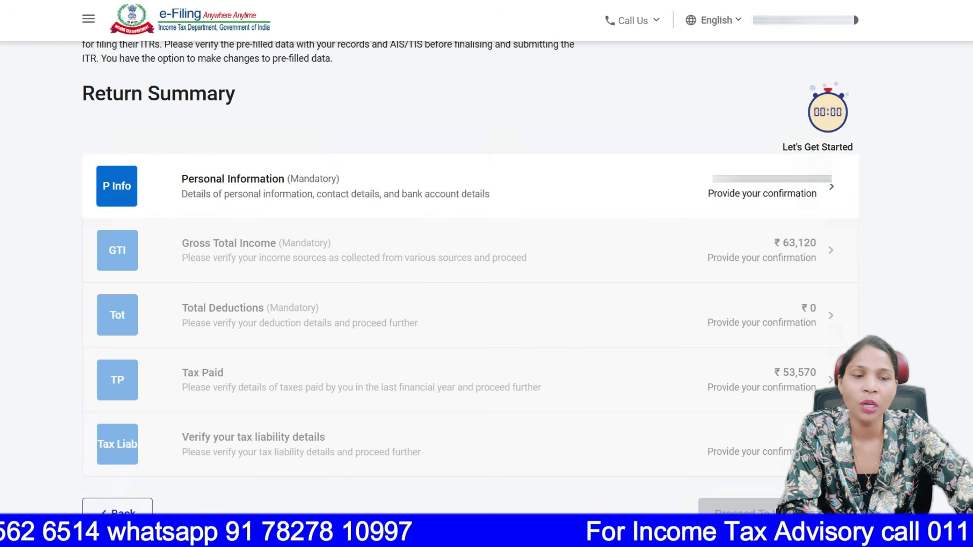
click(779, 195)
scroll(486, 273, down, 10)
scroll(486, 274, down, 2)
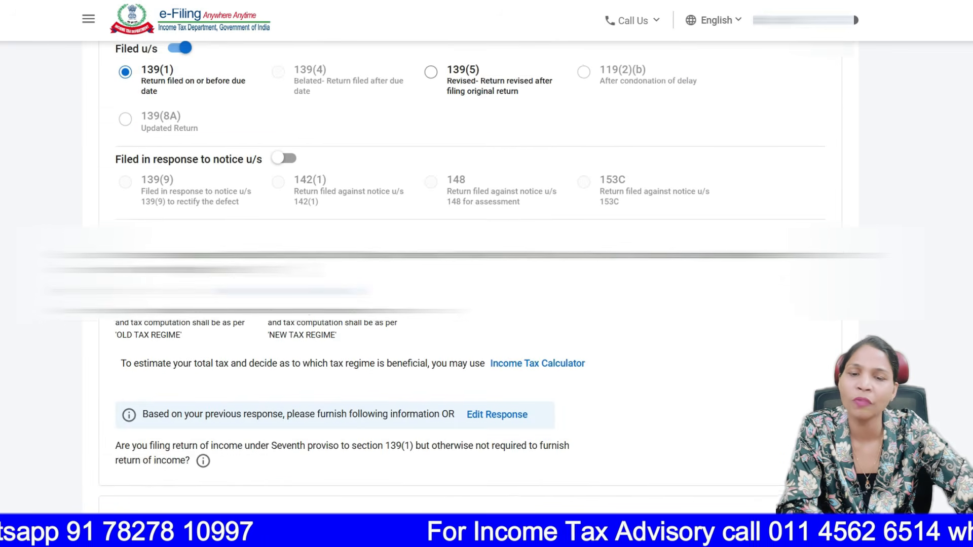
scroll(486, 273, up, 1)
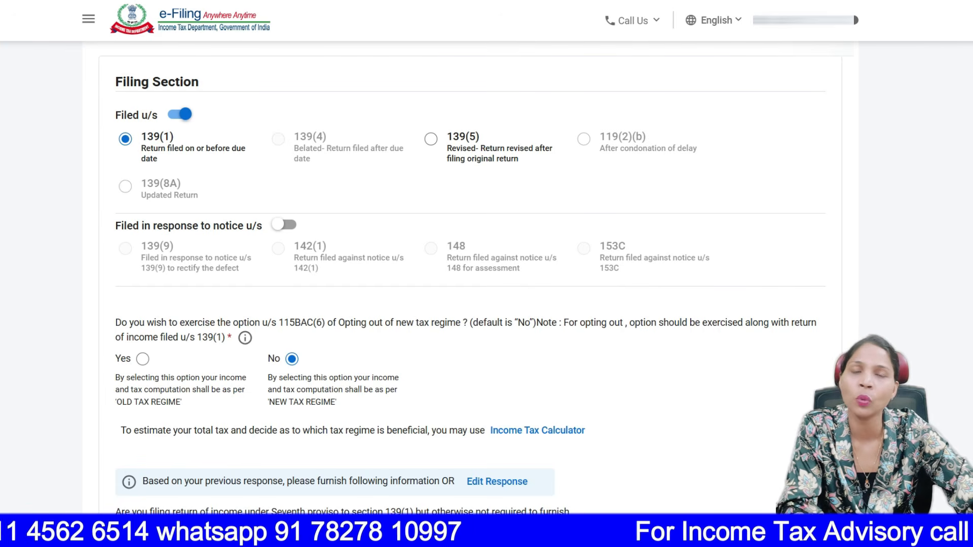
scroll(471, 273, up, 5)
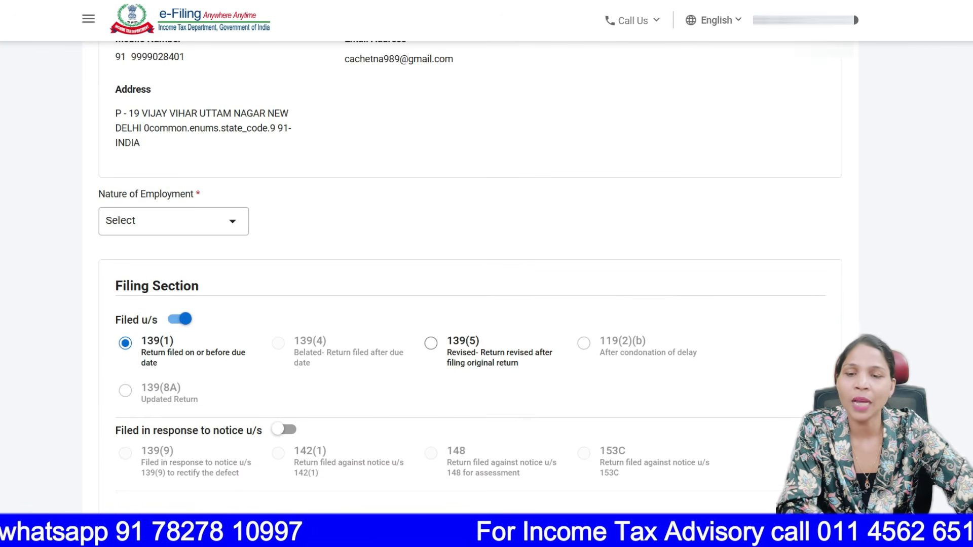
scroll(470, 274, down, 4)
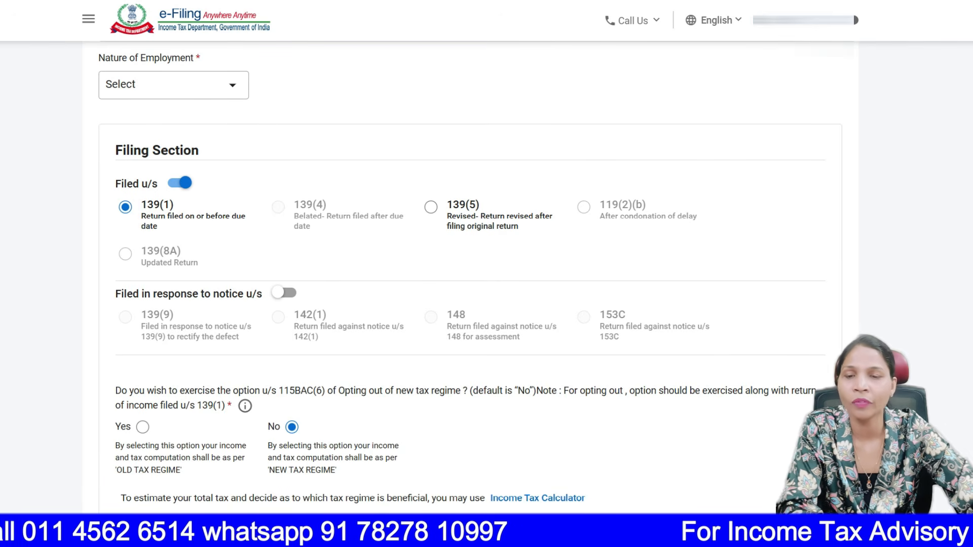
Set the Nature of Employment to Others after reviewing the available employment categories.
click(174, 85)
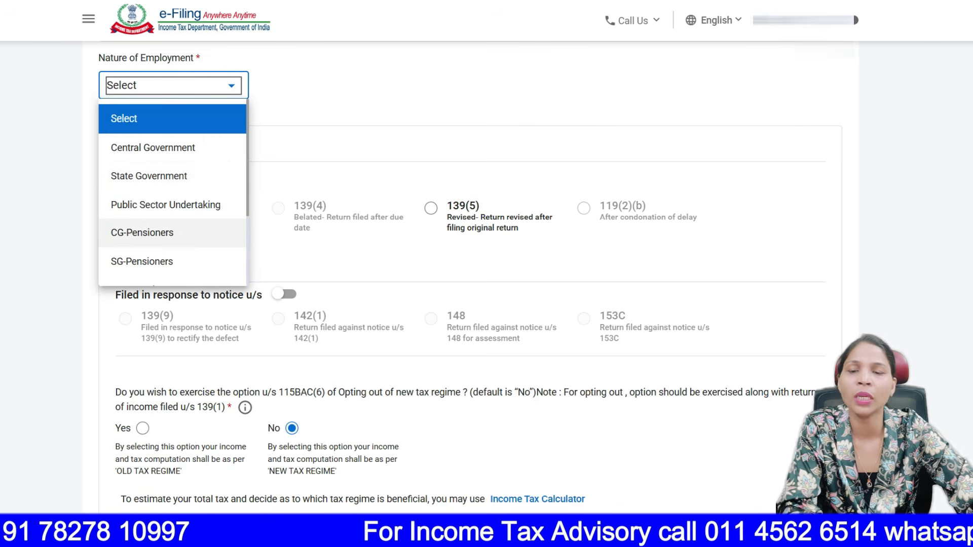
scroll(172, 193, down, 1)
scroll(173, 193, down, 1)
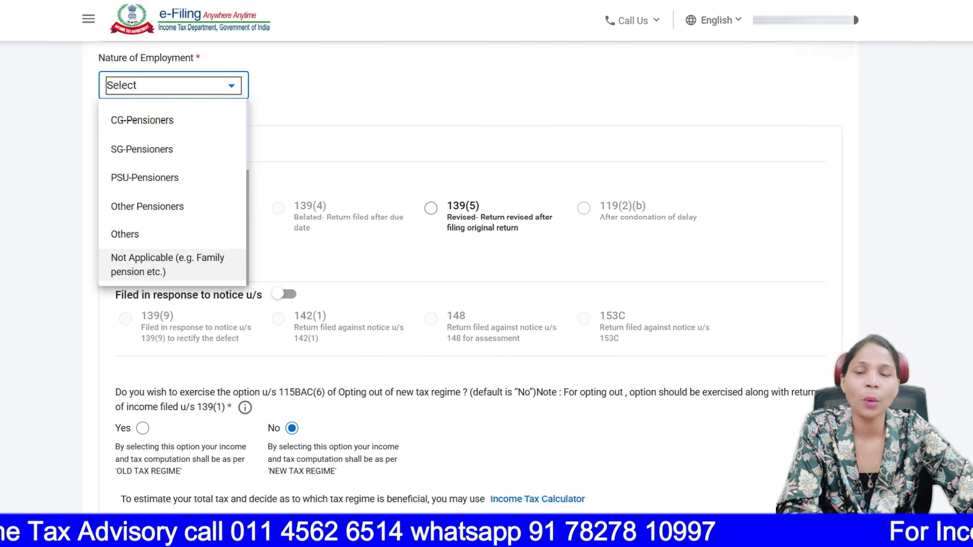
scroll(173, 192, up, 2)
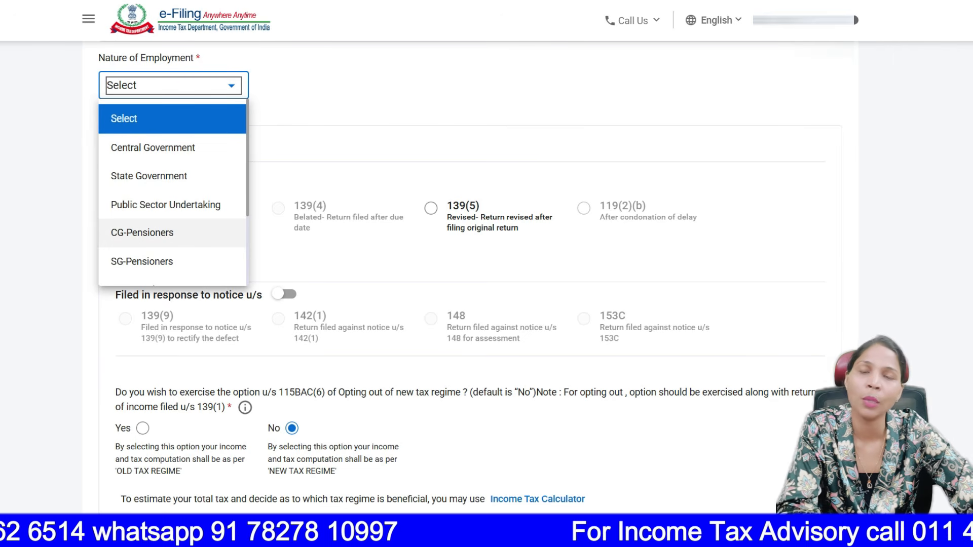
scroll(172, 233, down, 3)
click(172, 232)
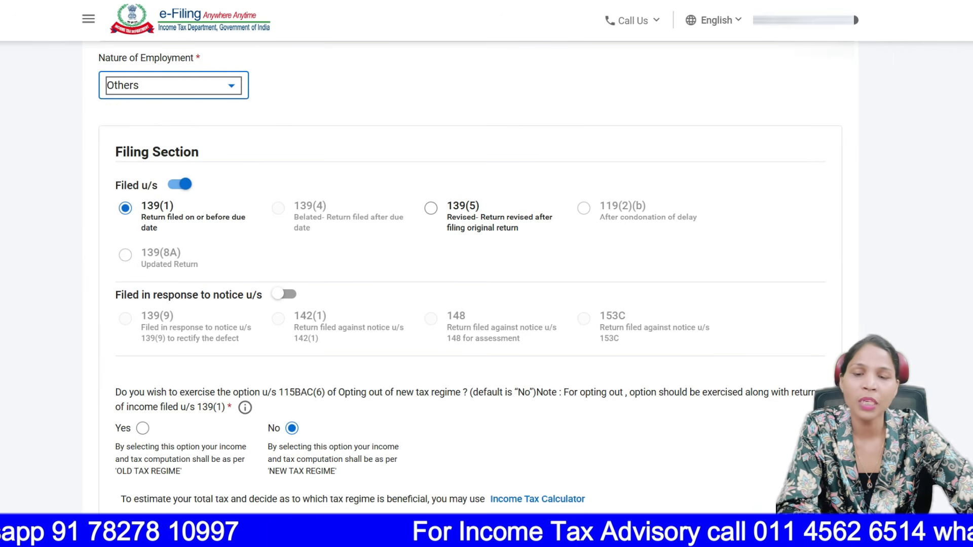
Review the filing section and the bank accounts nominated for refund under Bank Details, and confirm the Personal Information section.
scroll(470, 274, down, 2)
scroll(470, 274, up, 1)
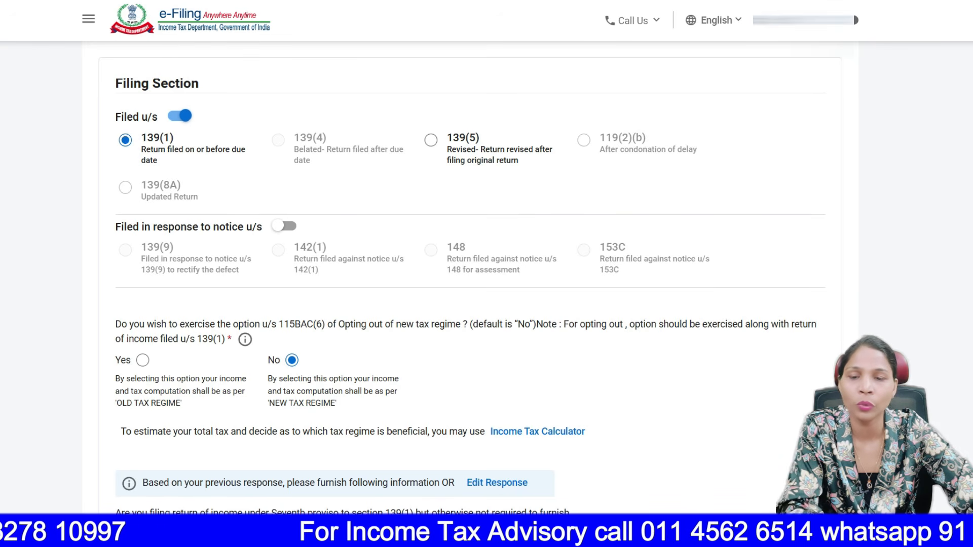
scroll(463, 256, down, 3)
scroll(463, 256, down, 1)
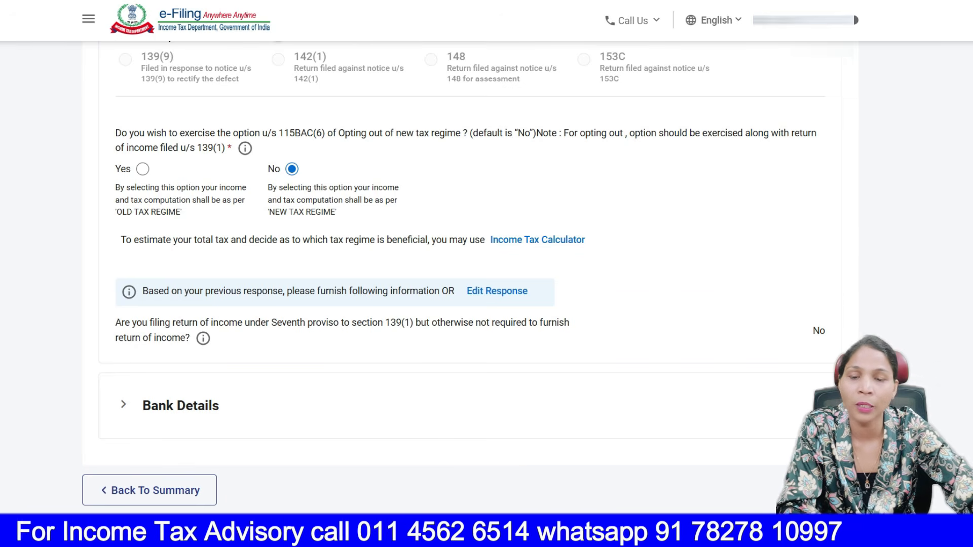
scroll(470, 304, down, 1)
click(181, 337)
scroll(181, 337, down, 1)
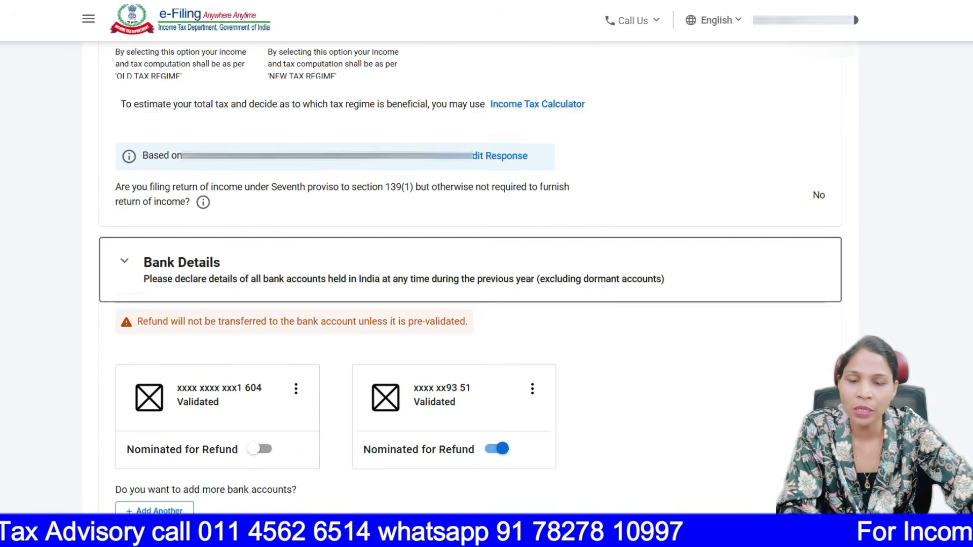
scroll(470, 304, down, 5)
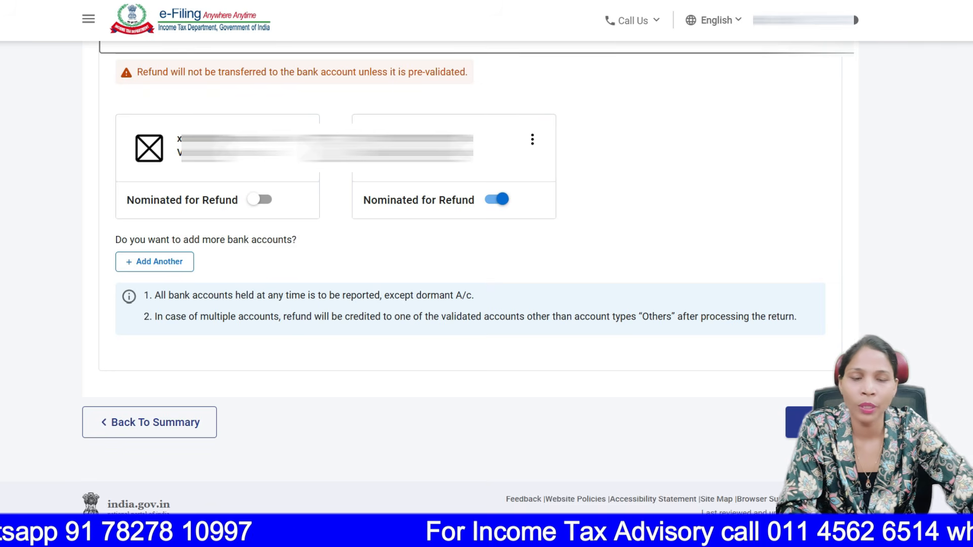
click(821, 422)
scroll(470, 273, up, 3)
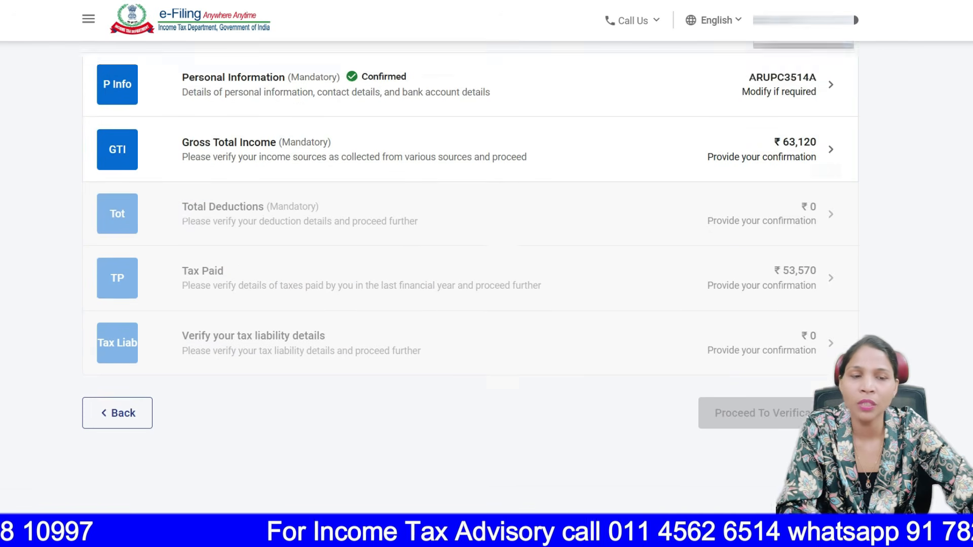
Open Gross Total Income and examine its salary, house property, other sources and exempt income sections.
click(470, 256)
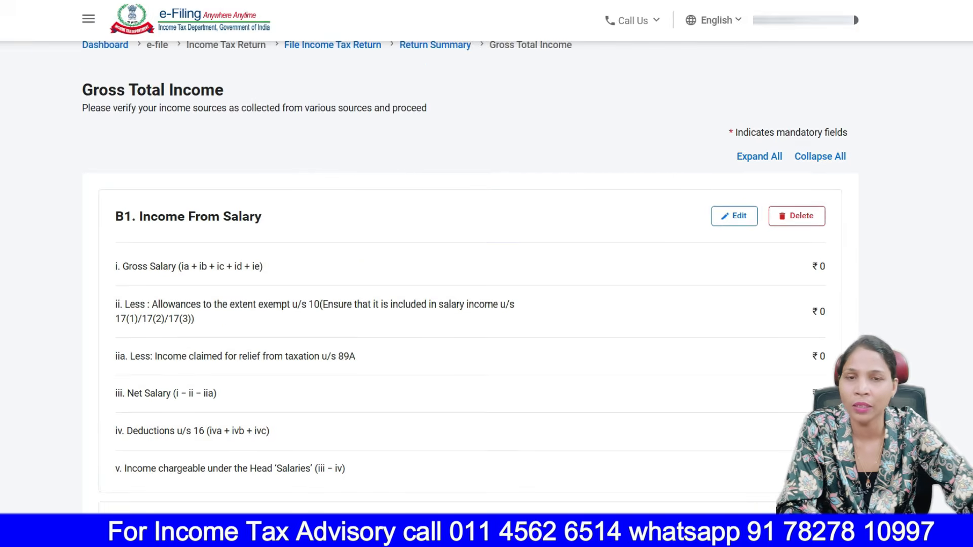
scroll(471, 274, down, 7)
scroll(471, 274, down, 8)
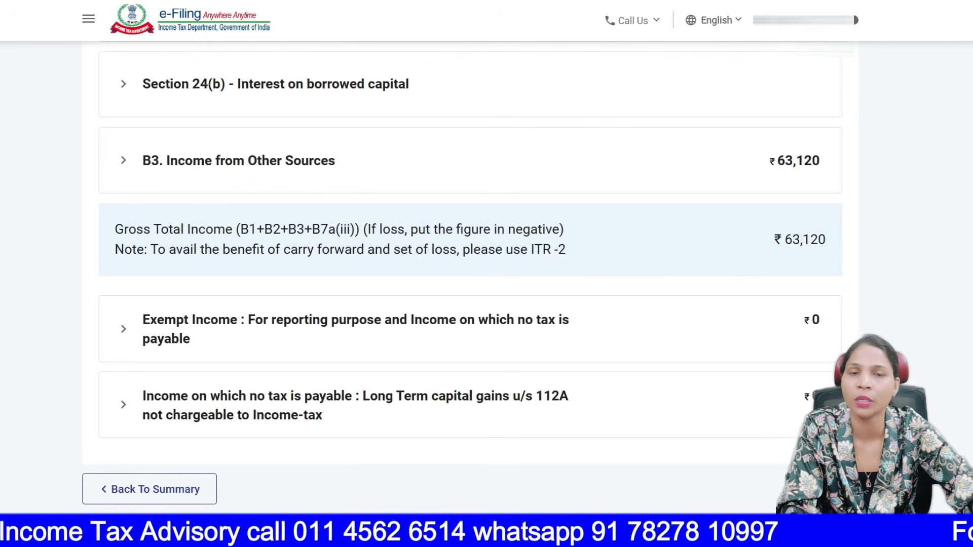
scroll(471, 274, up, 1)
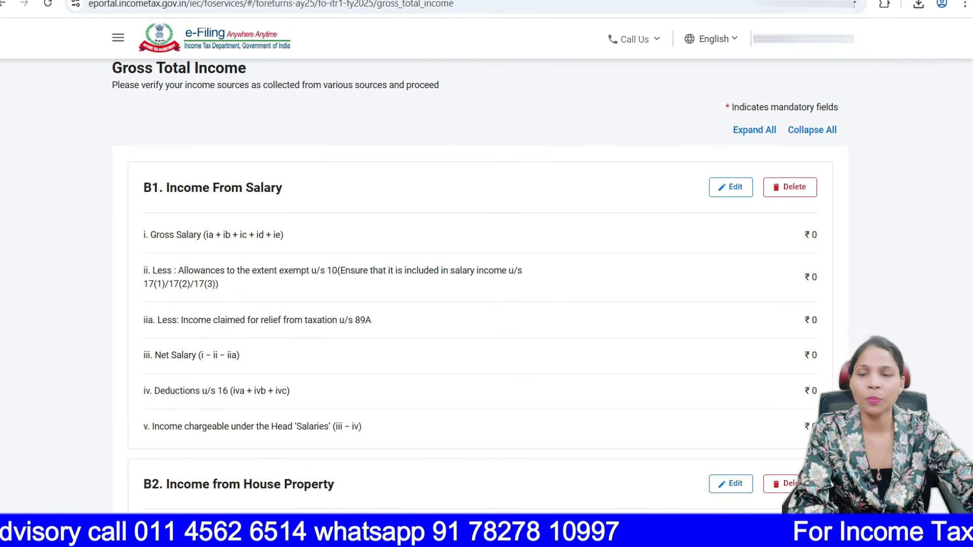
scroll(480, 272, down, 10)
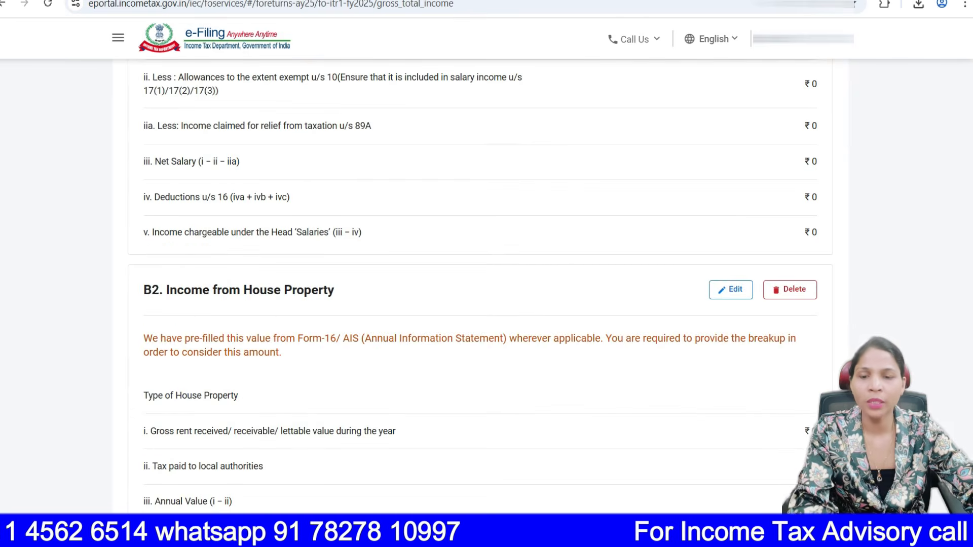
scroll(480, 272, down, 4)
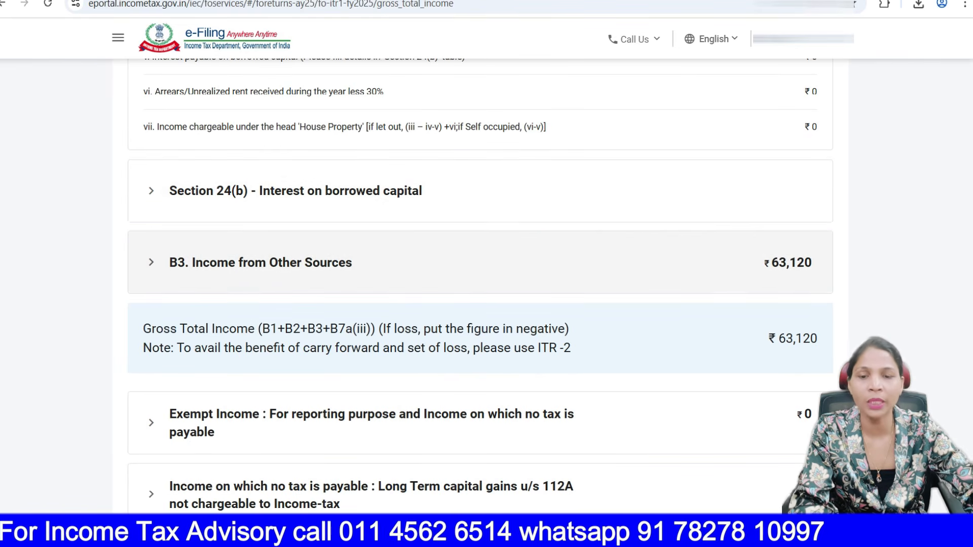
scroll(481, 304, down, 1)
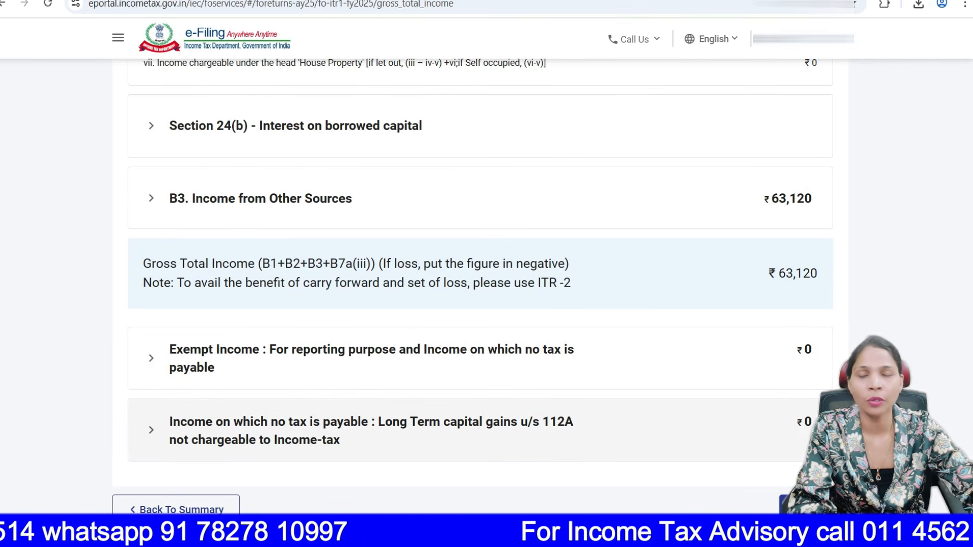
scroll(481, 283, up, 15)
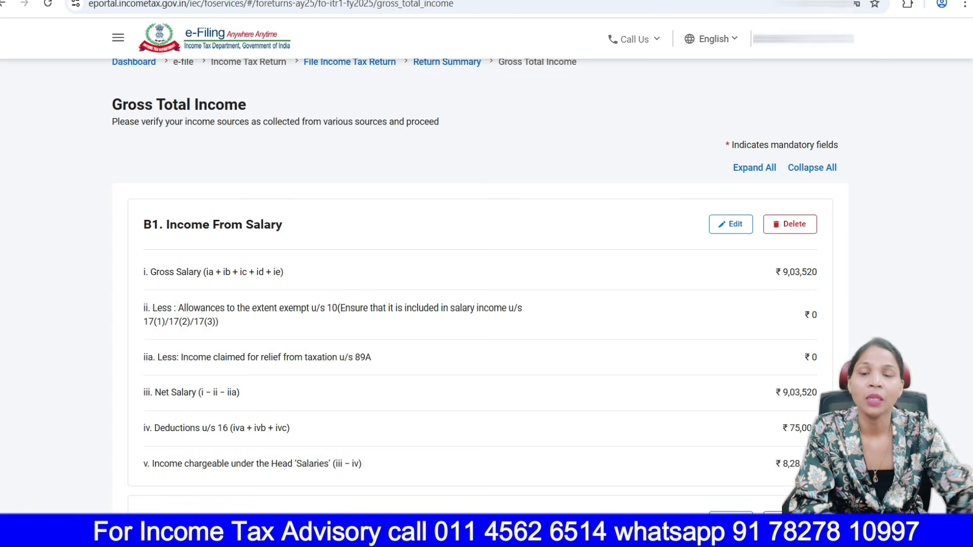
Compare the gross salary under Income From Salary with the section 17(1) salary in Form 16, and return to the return form.
scroll(480, 272, down, 2)
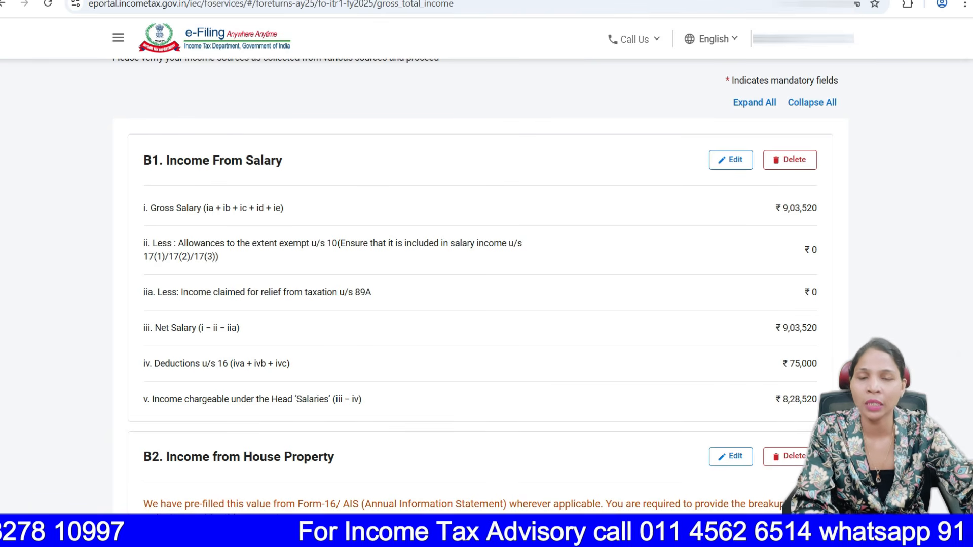
key(alt+Tab)
scroll(482, 274, down, 2)
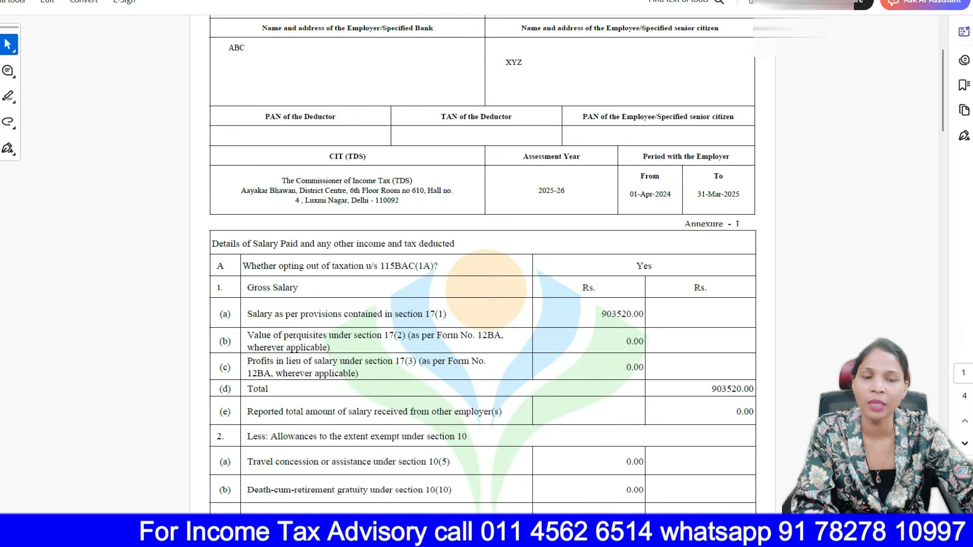
key(alt+Tab)
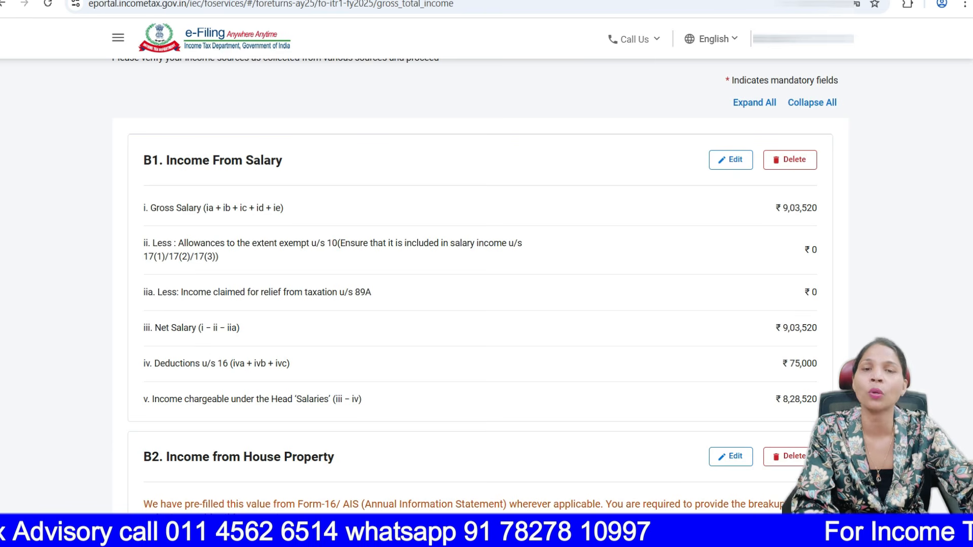
Open Income From Salary for editing, check the salary breakup, exempt allowances and section 16 deductions, and go back without changes.
click(731, 160)
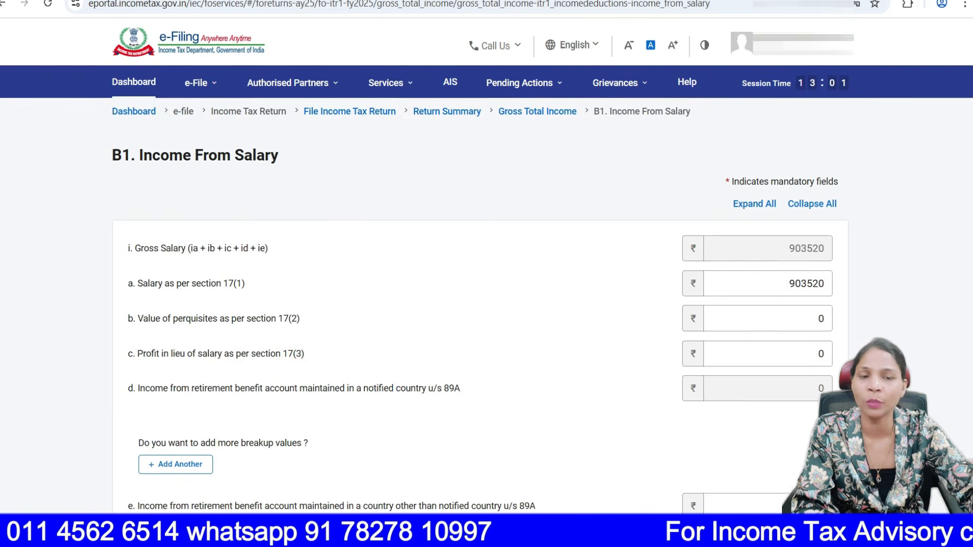
scroll(487, 273, down, 3)
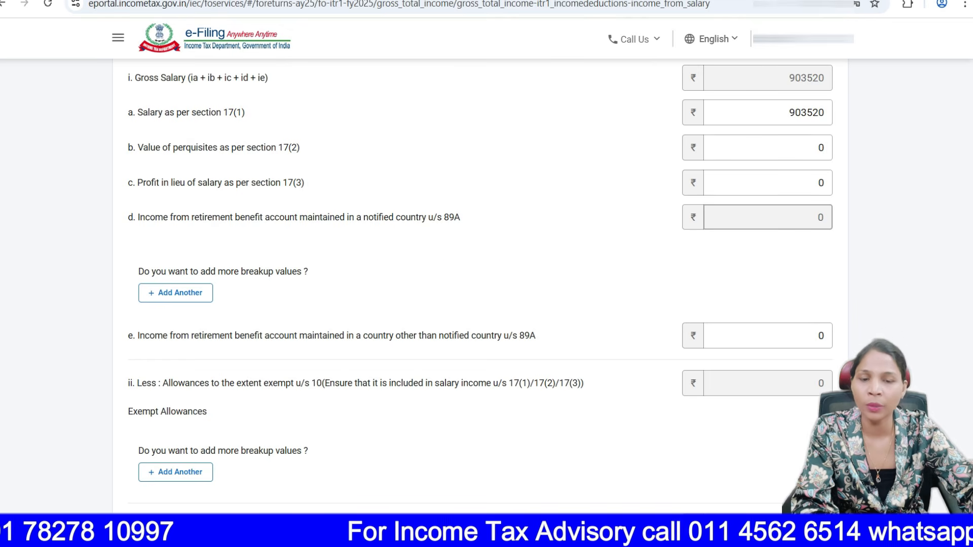
scroll(481, 273, down, 2)
scroll(486, 273, down, 5)
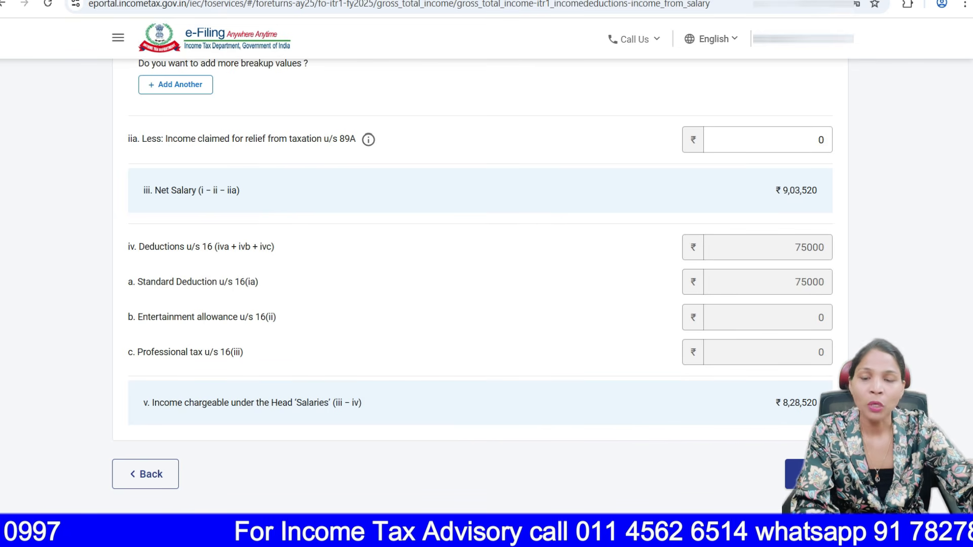
click(145, 474)
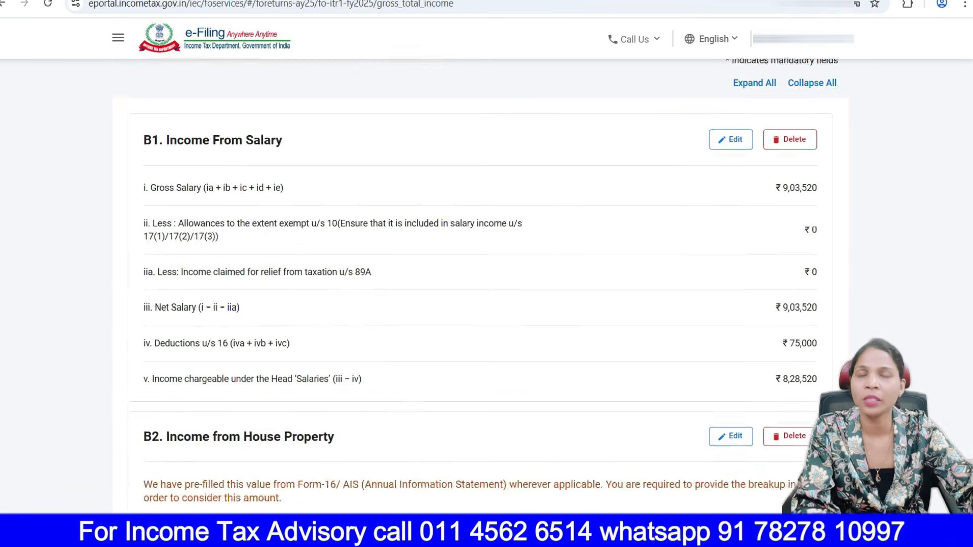
Examine the Income from House Property section and its editing form with the house property type options, and leave it unfilled.
scroll(480, 283, down, 5)
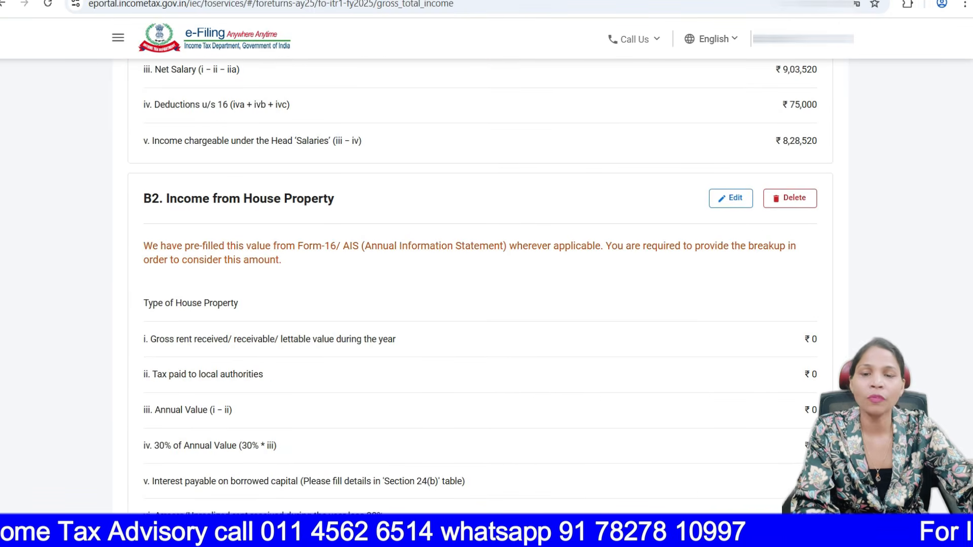
scroll(480, 284, down, 3)
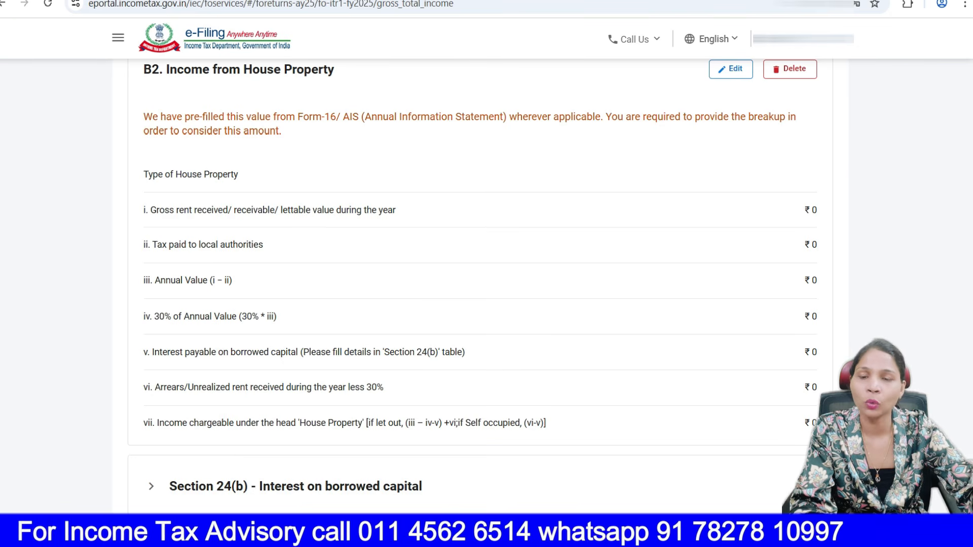
scroll(480, 284, up, 1)
click(731, 134)
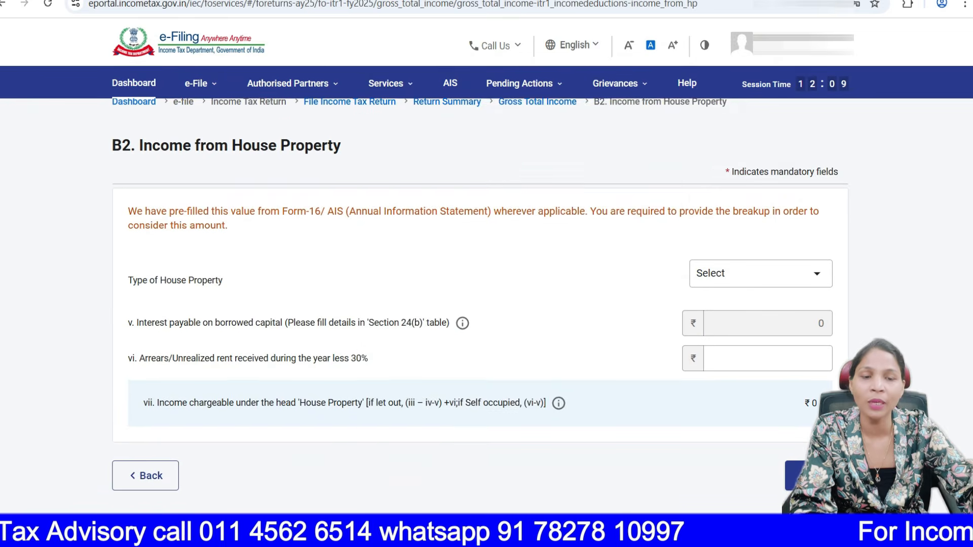
click(760, 274)
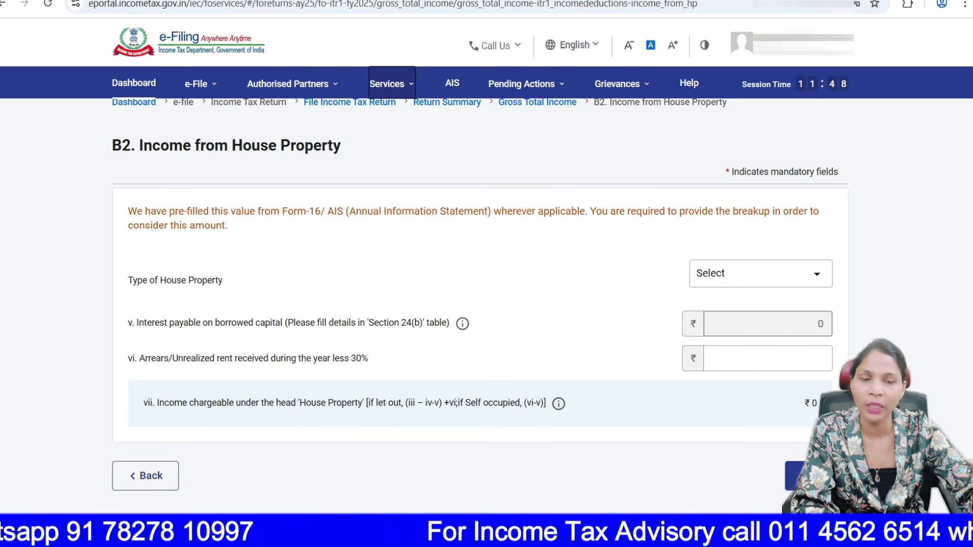
click(145, 476)
Open a new entry under Section 24(b) Interest on borrowed capital, examine the required loan fields, and go back without filling them.
scroll(480, 287, down, 10)
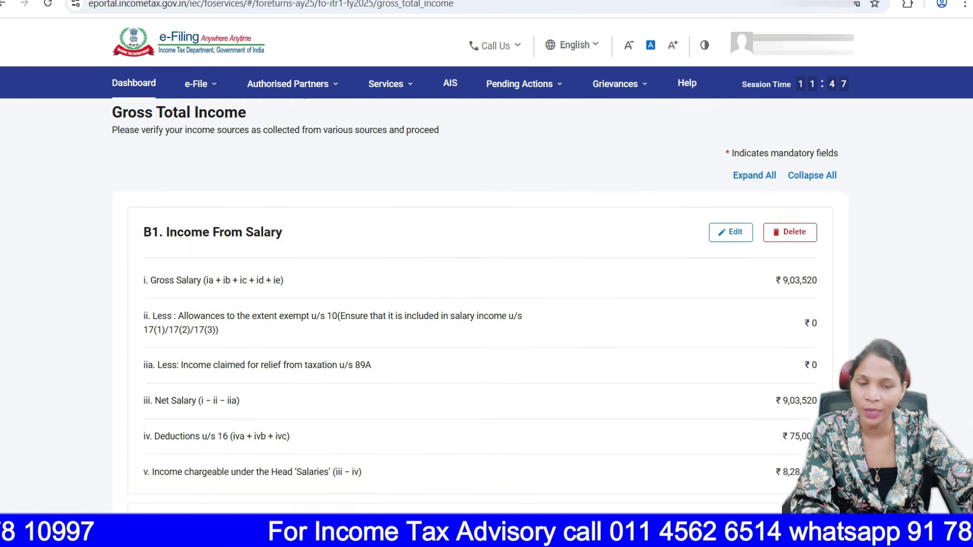
scroll(481, 286, down, 5)
click(296, 172)
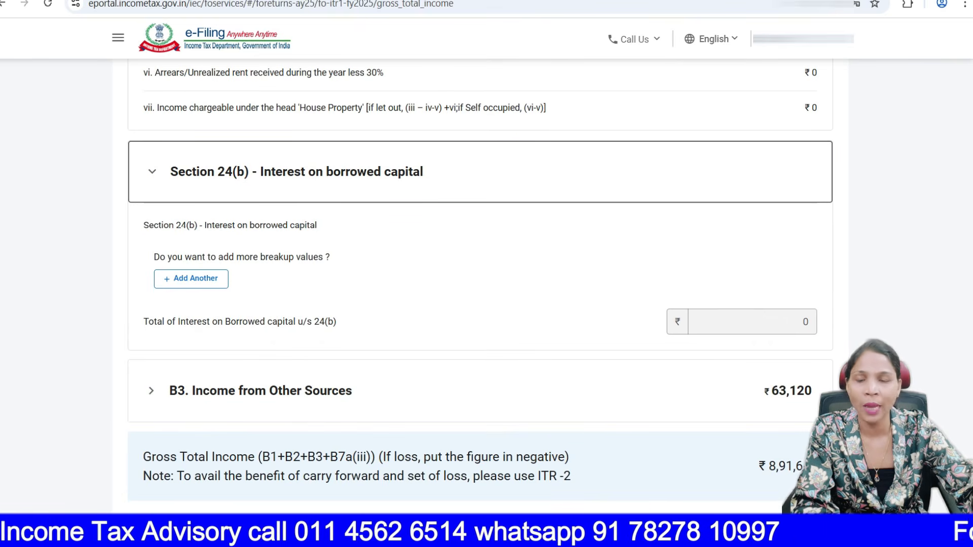
click(191, 278)
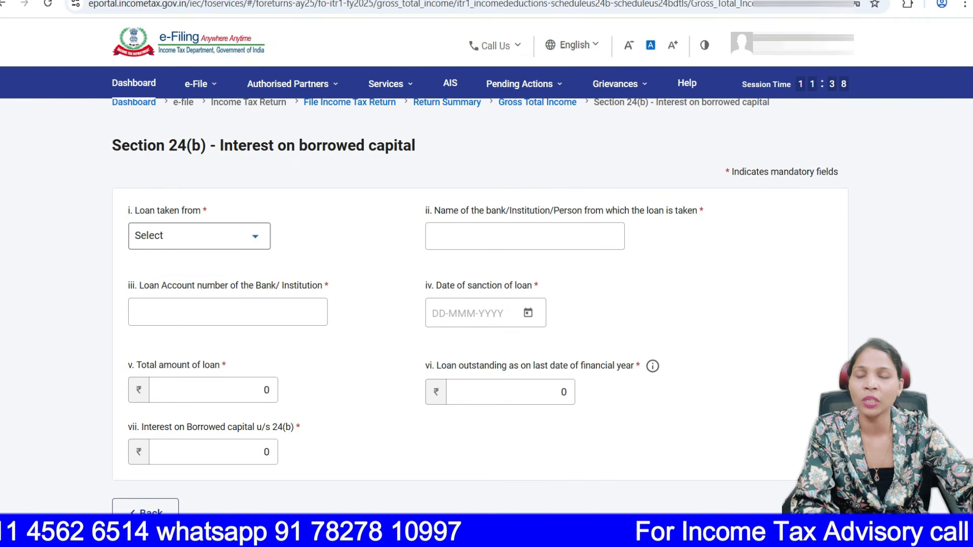
click(200, 236)
click(355, 283)
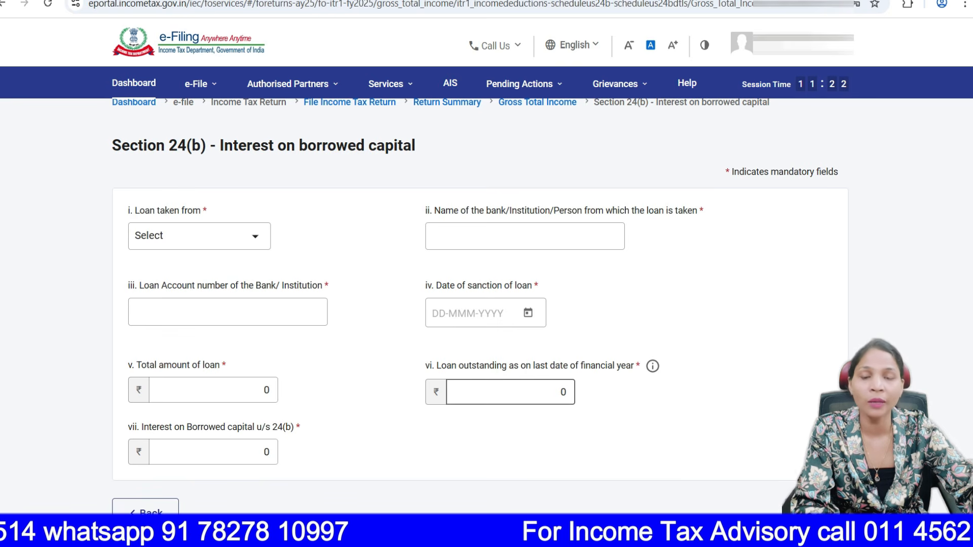
scroll(354, 355, down, 2)
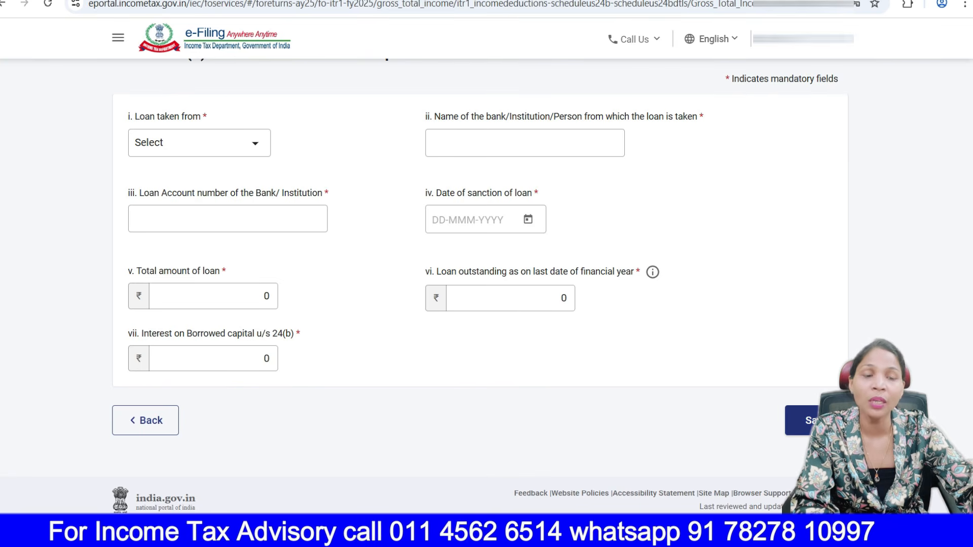
click(146, 420)
Expand B3 Income from Other Sources and review its breakup of deposit interest, savings interest, dividend, refund interest and other income.
scroll(146, 420, down, 9)
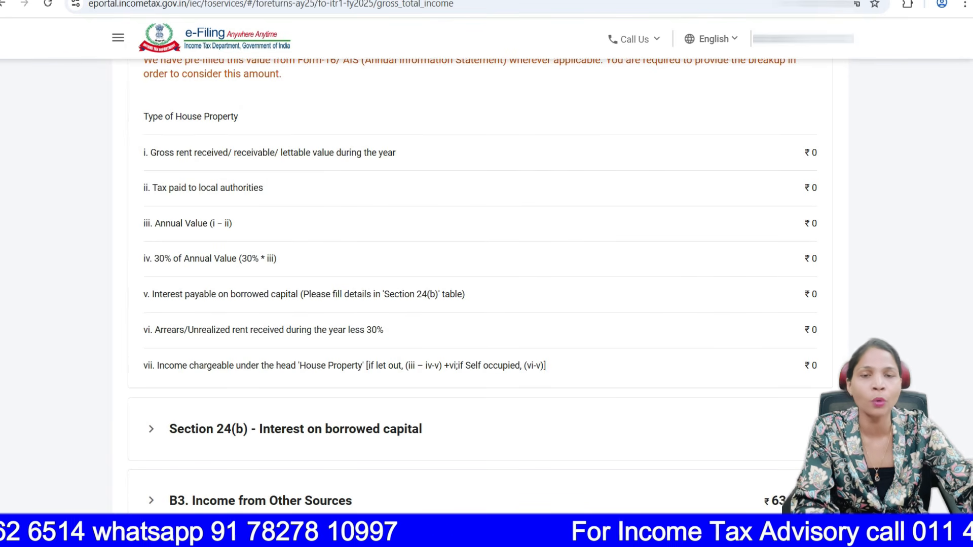
scroll(473, 264, down, 3)
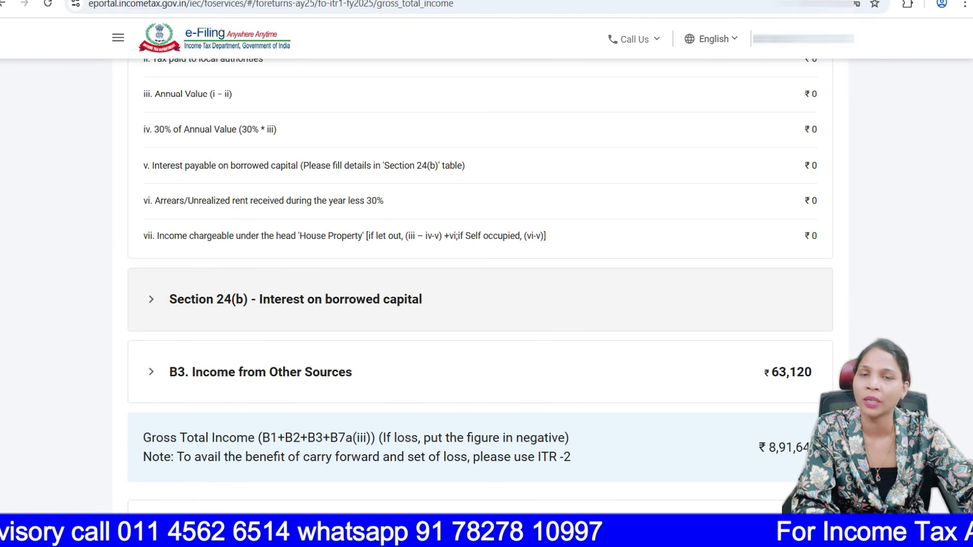
scroll(480, 273, down, 3)
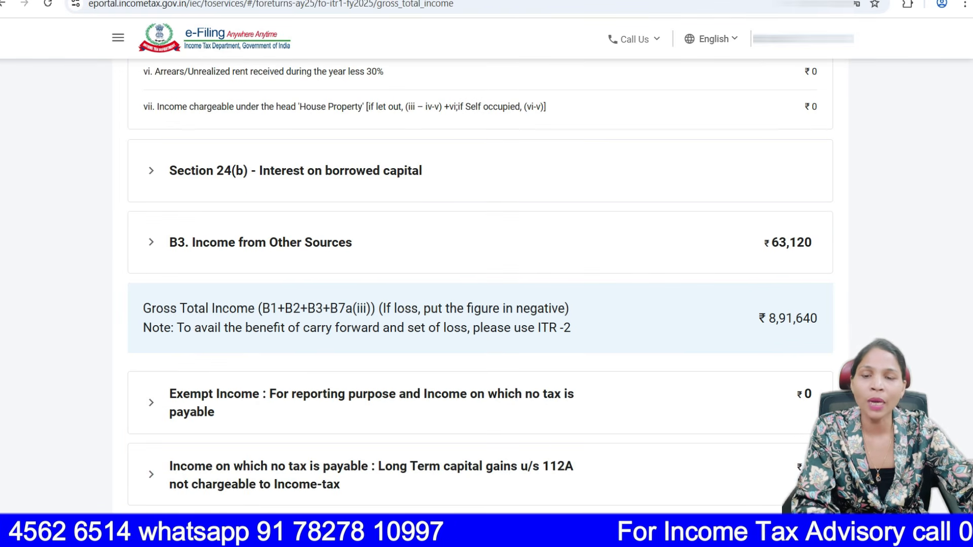
click(481, 242)
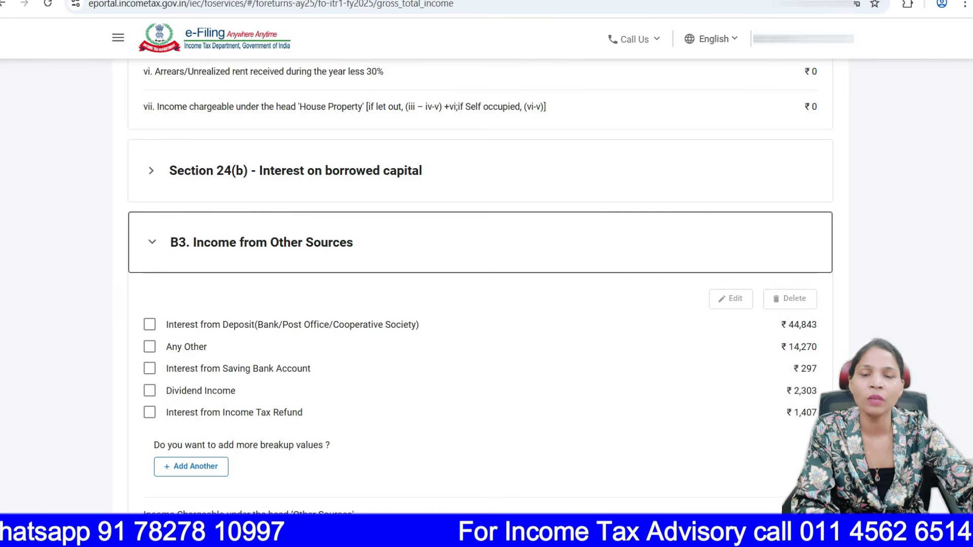
scroll(481, 242, down, 2)
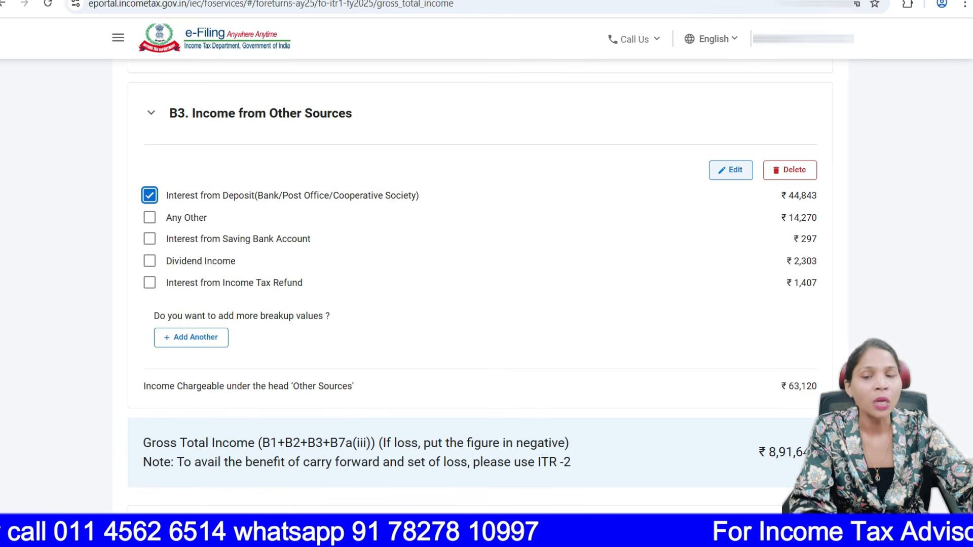
scroll(480, 253, down, 5)
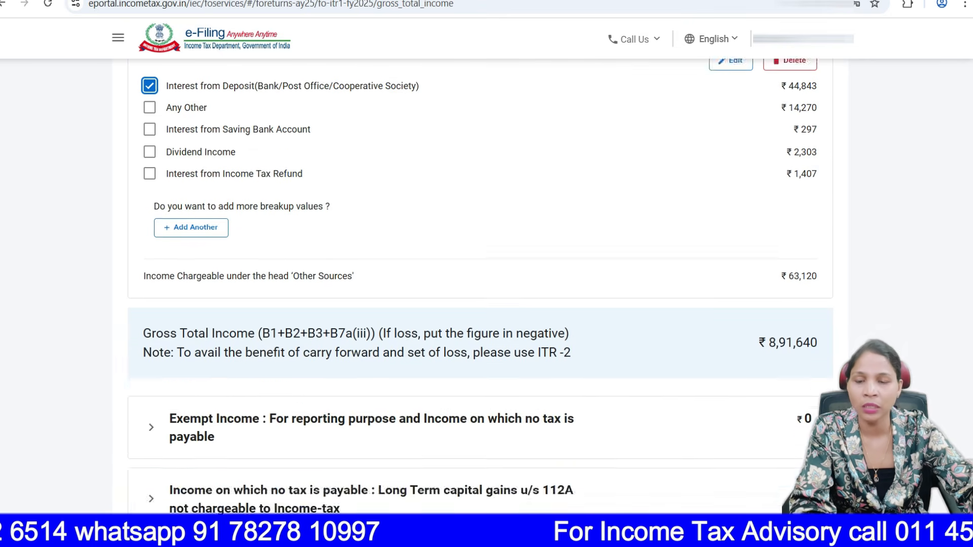
Open a new Exempt Income entry, examine the Nature of Income options from agriculture income to section 10 exemptions, and go back without adding one.
click(480, 268)
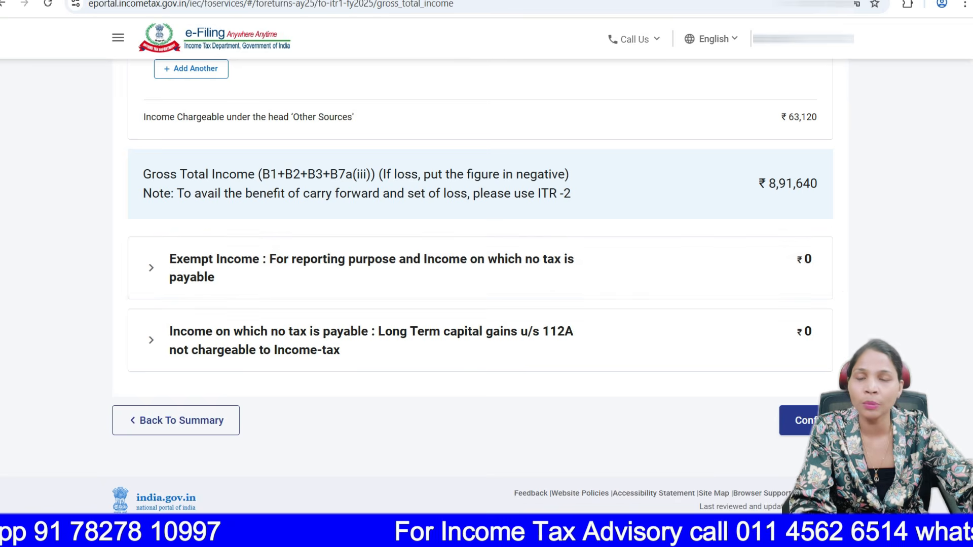
scroll(480, 267, down, 1)
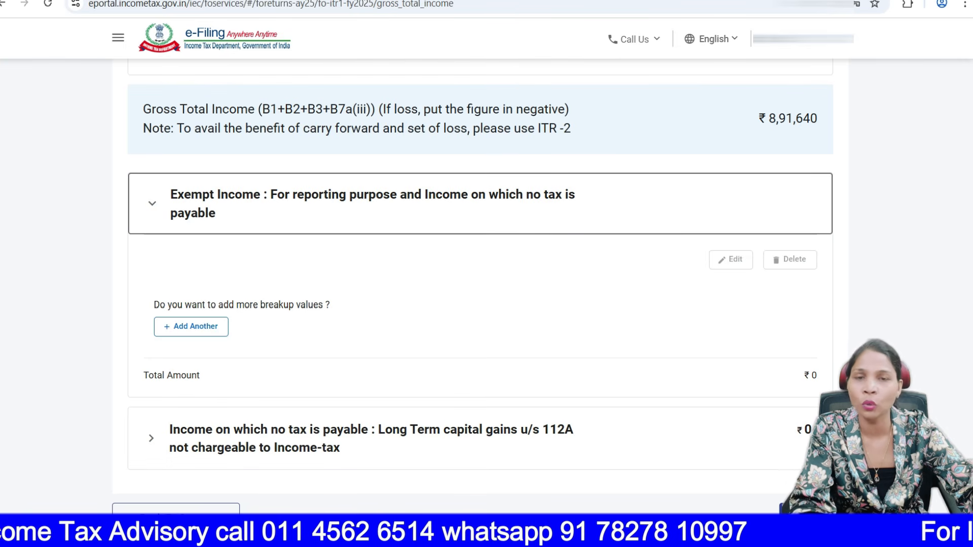
click(192, 327)
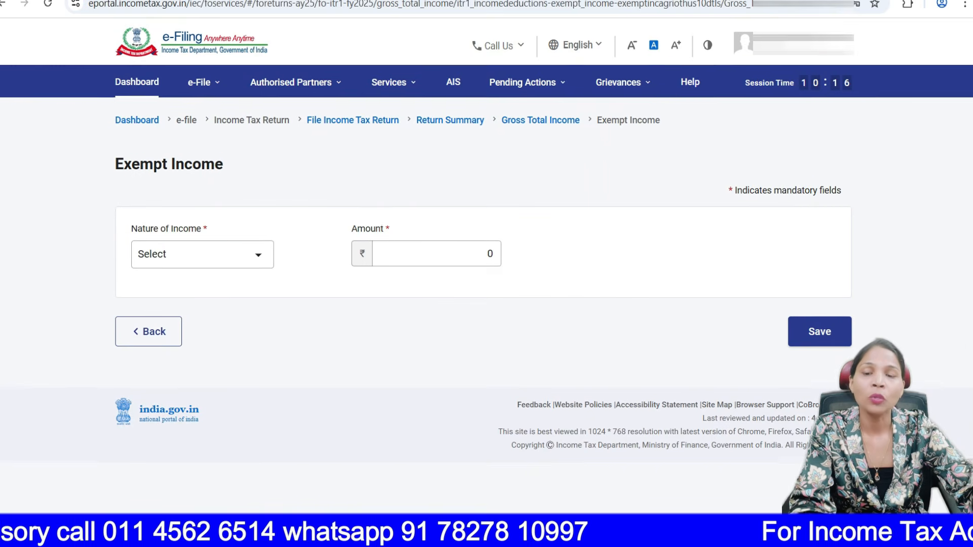
click(202, 255)
scroll(203, 345, down, 7)
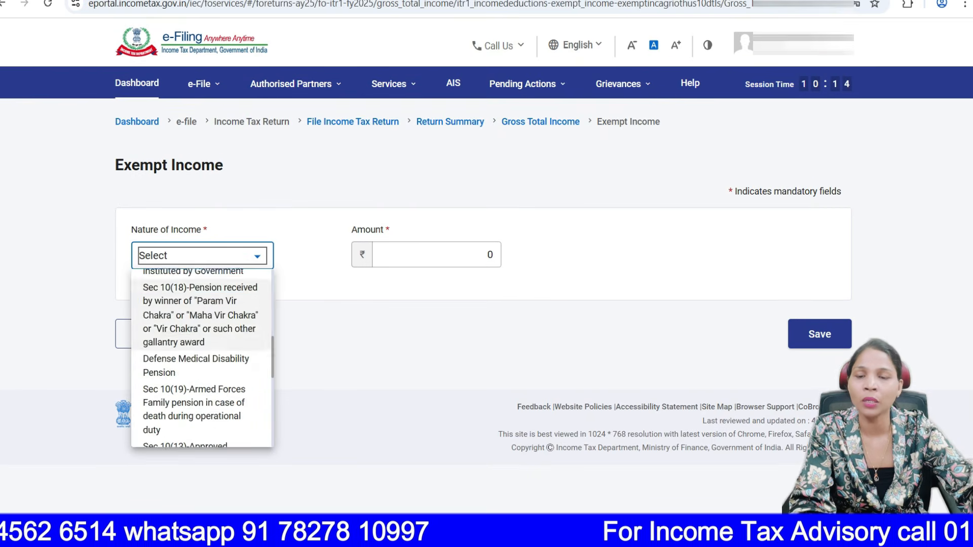
scroll(200, 350, down, 3)
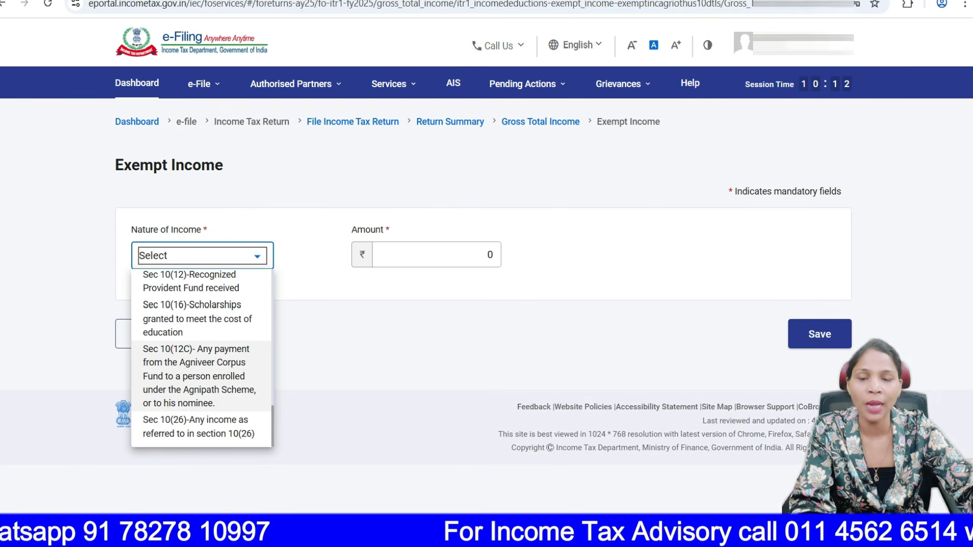
scroll(200, 375, up, 6)
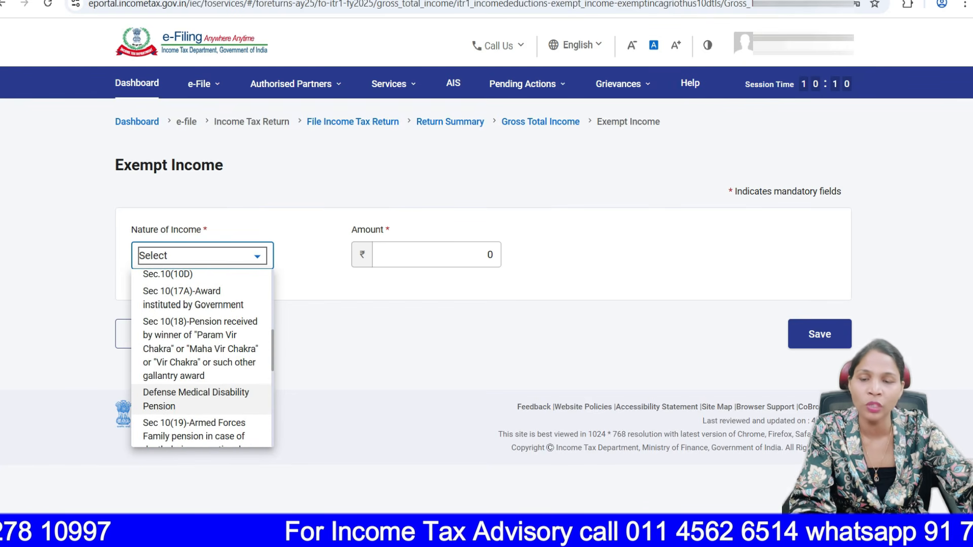
scroll(200, 398, up, 3)
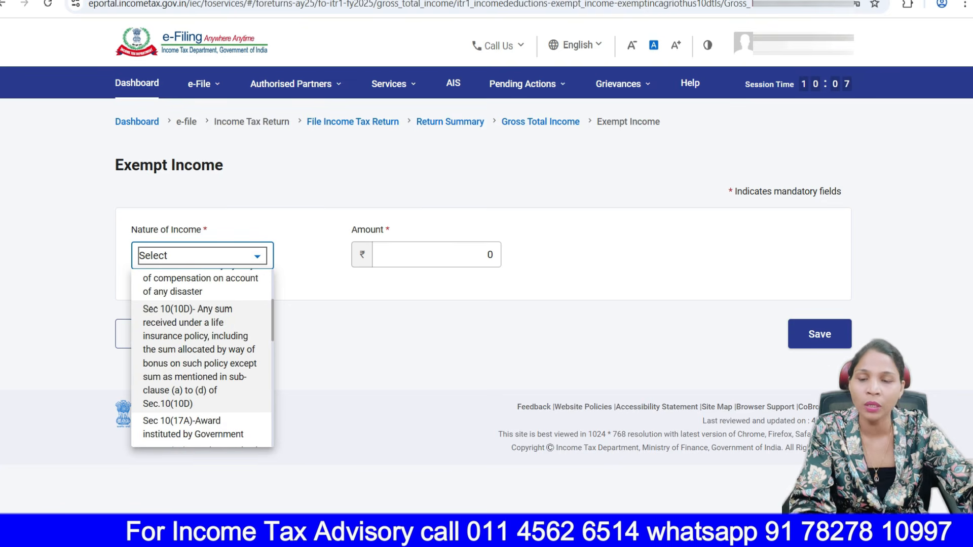
scroll(200, 398, up, 2)
scroll(200, 354, up, 2)
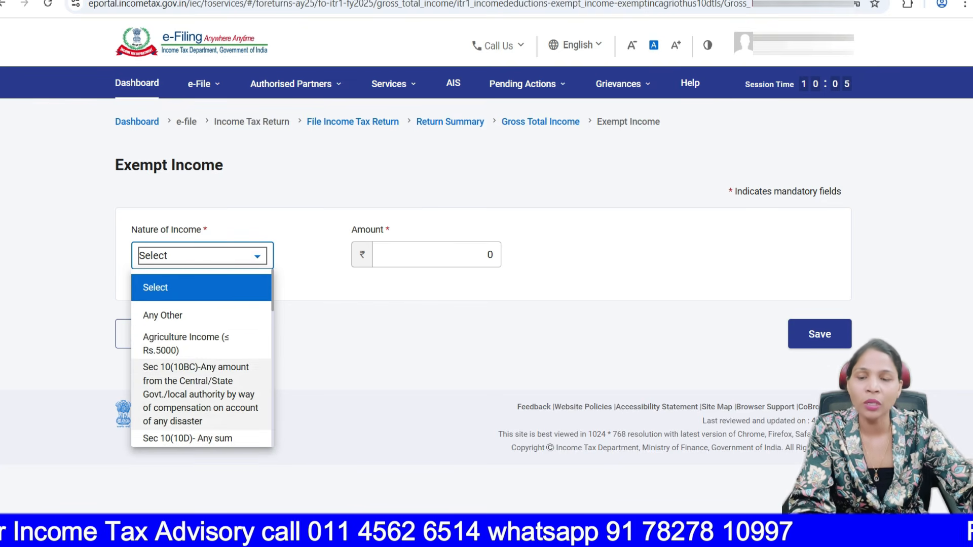
scroll(201, 355, down, 8)
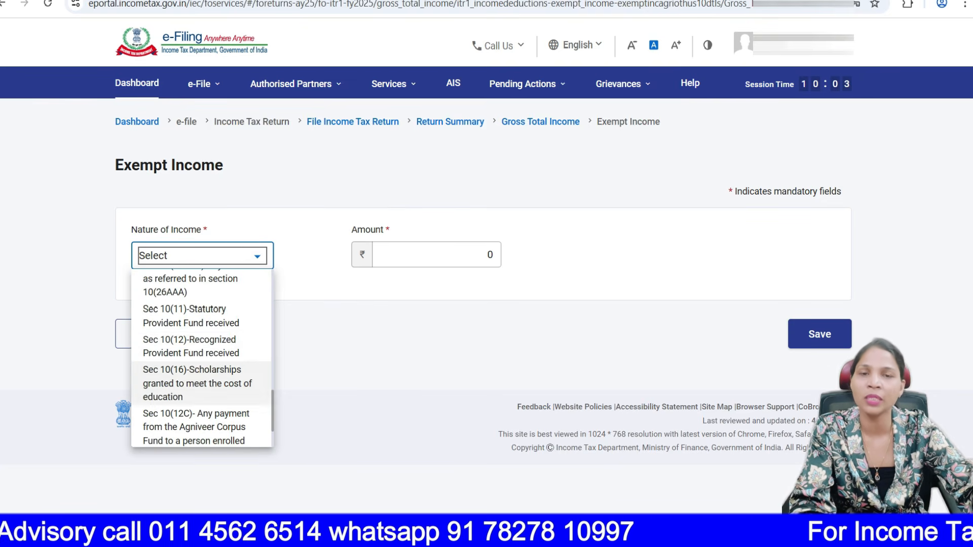
scroll(200, 342, down, 2)
click(436, 255)
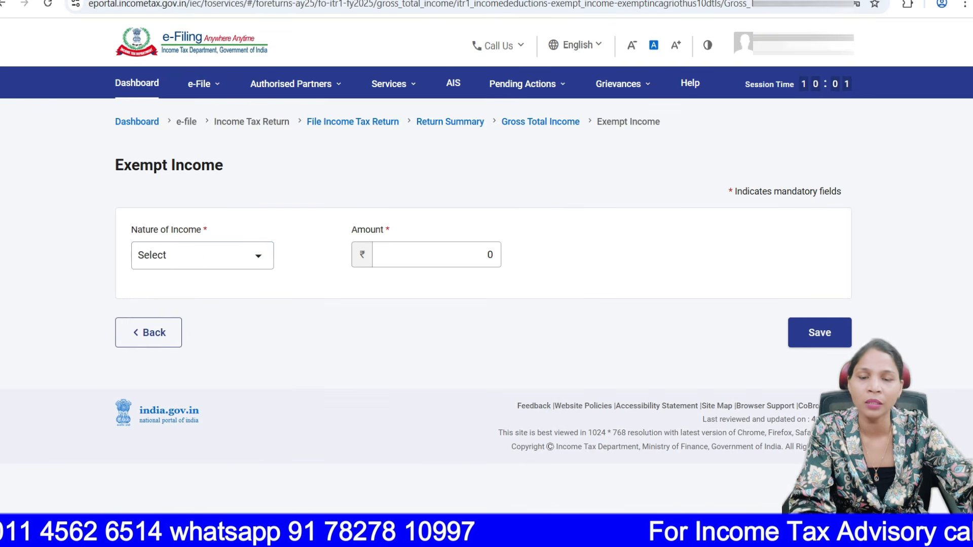
click(436, 255)
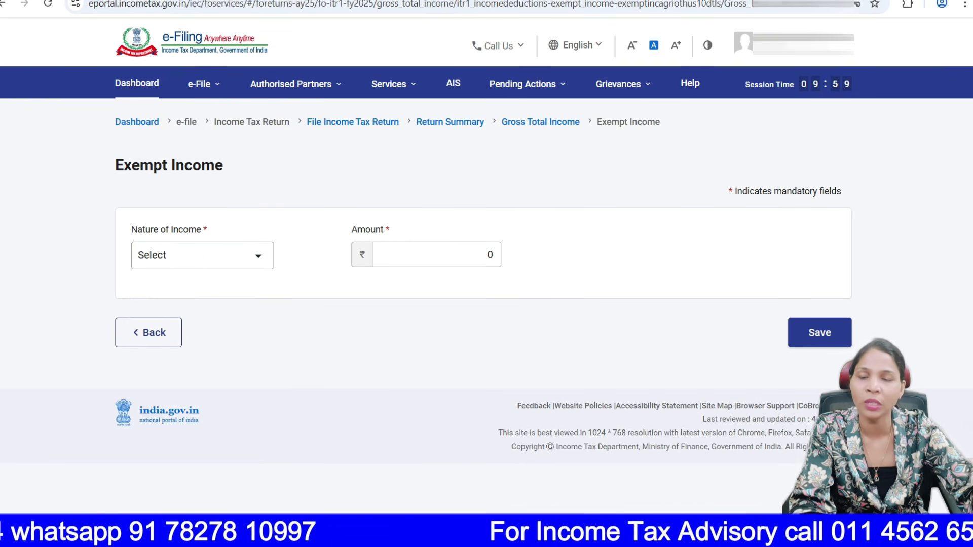
click(149, 333)
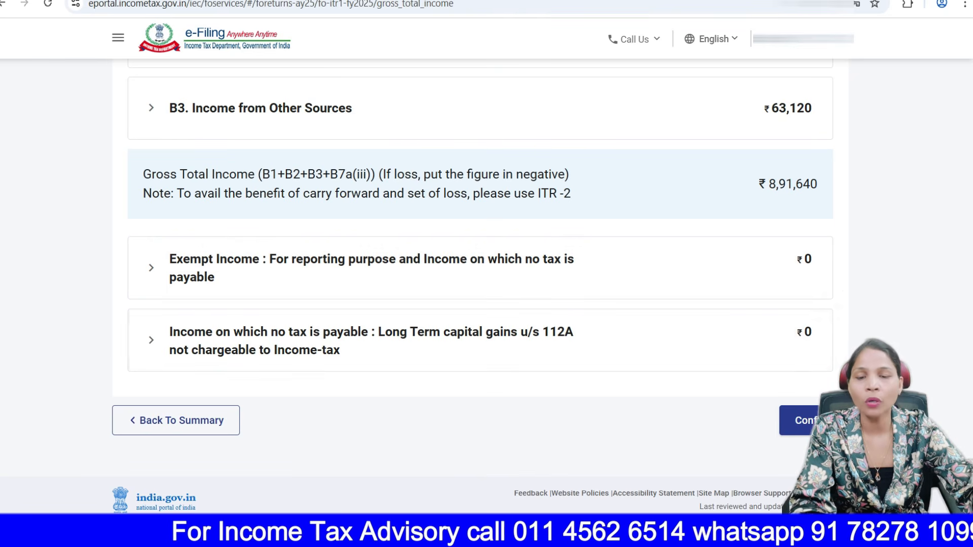
Check the sale consideration and acquisition cost fields for section 112A long-term capital gains, leave both at 0, and confirm Gross Total Income.
click(151, 338)
scroll(457, 284, down, 2)
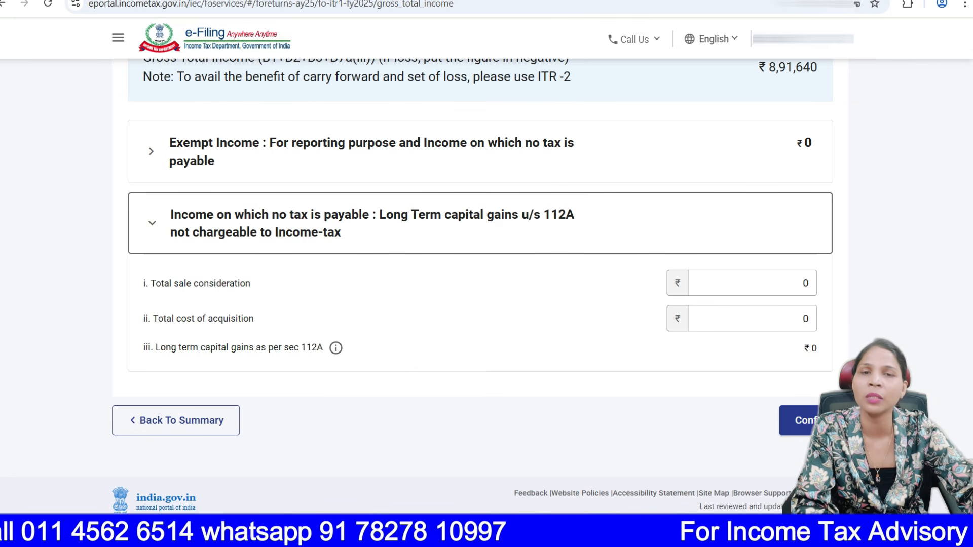
click(752, 283)
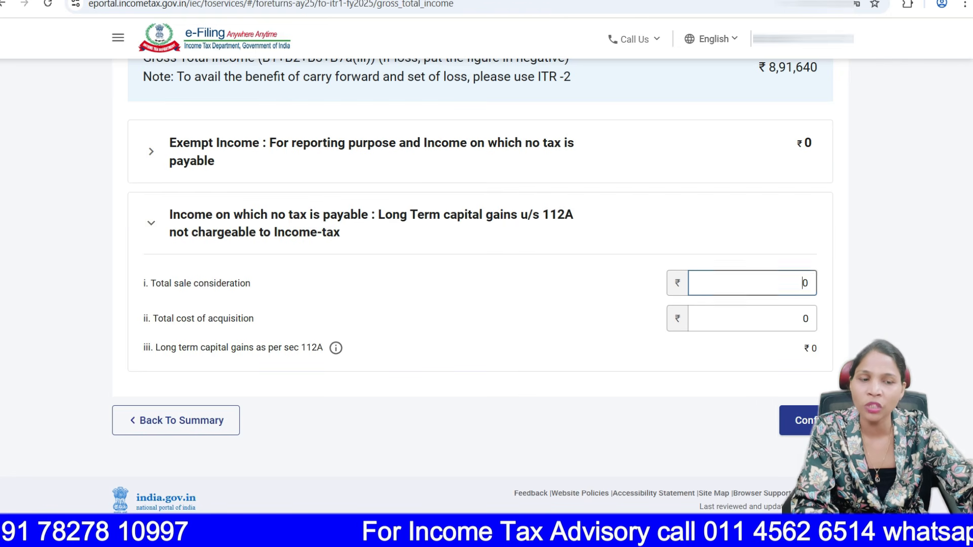
click(753, 319)
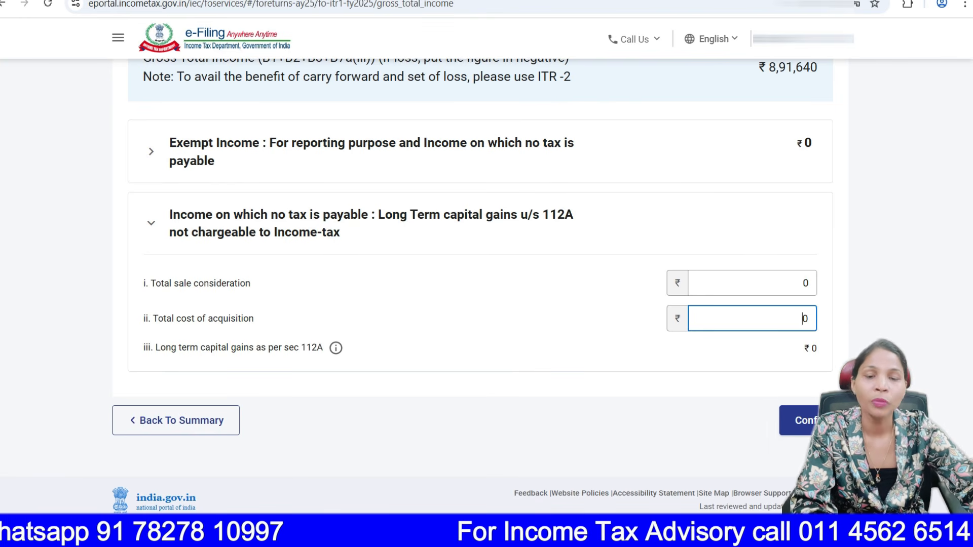
click(814, 420)
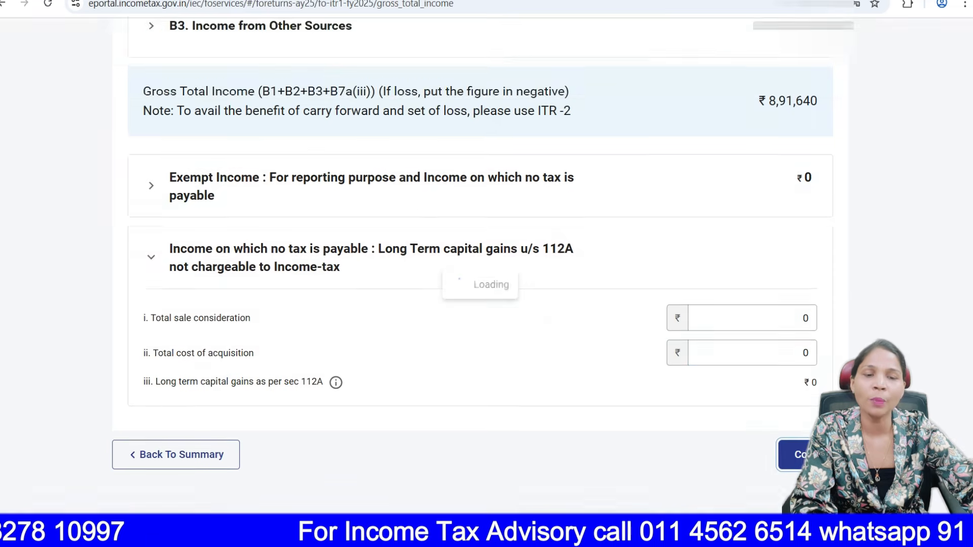
Open Total Deductions and review the 80CCD(2), 80CCH and Any other deduction entries along with the total deductions.
scroll(481, 283, up, 2)
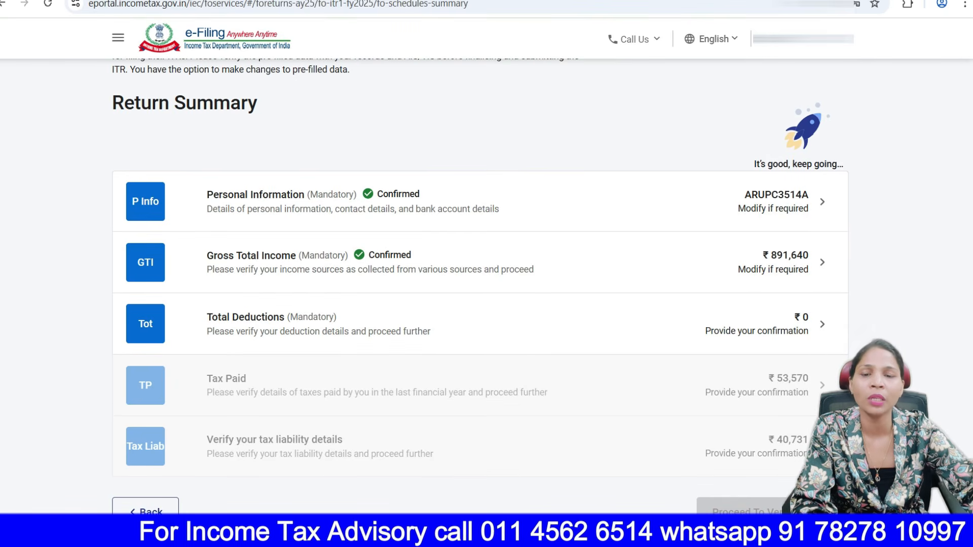
scroll(481, 284, down, 3)
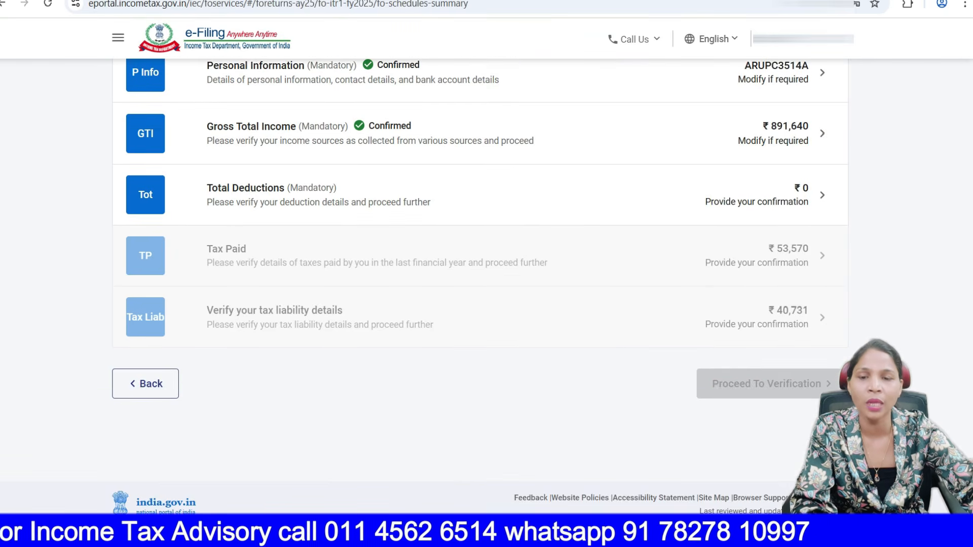
click(480, 195)
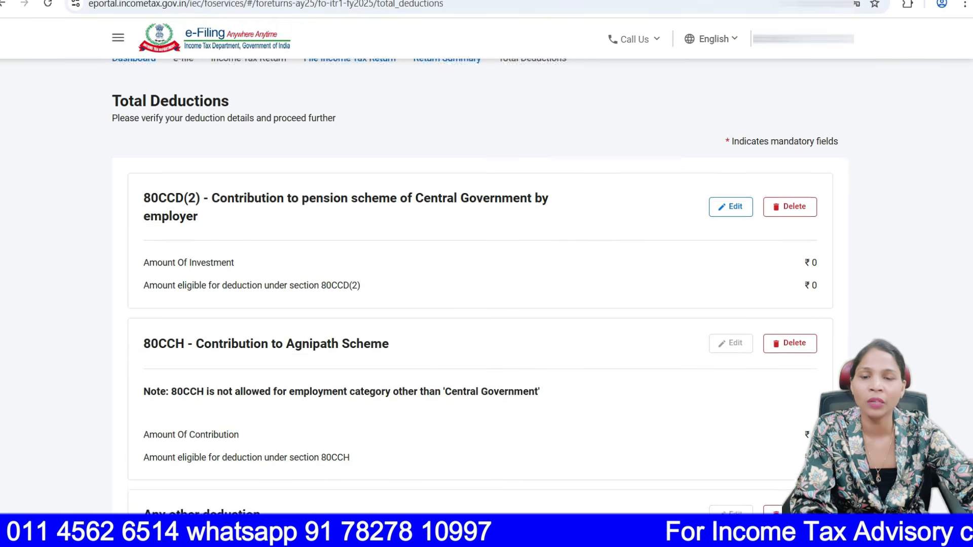
scroll(480, 284, down, 5)
scroll(481, 284, up, 6)
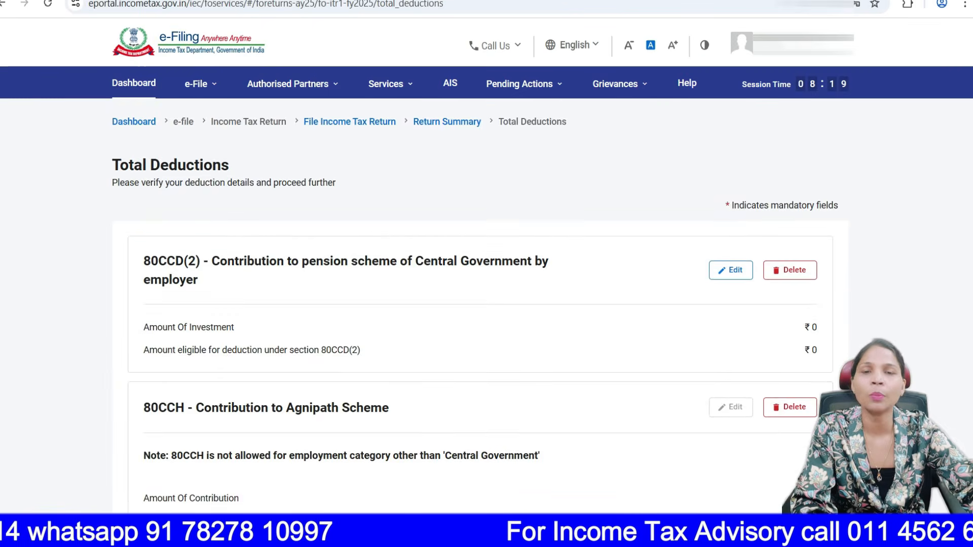
scroll(480, 284, down, 3)
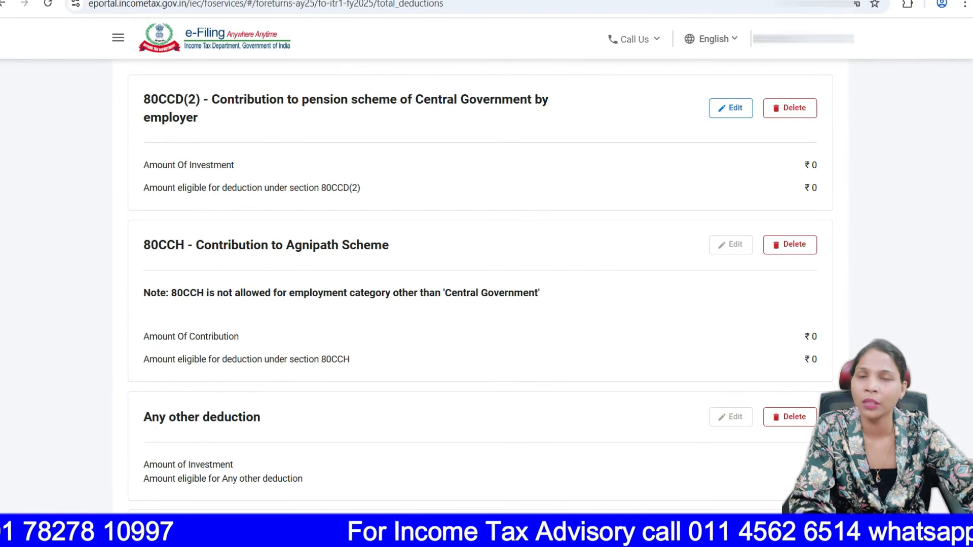
scroll(480, 283, down, 5)
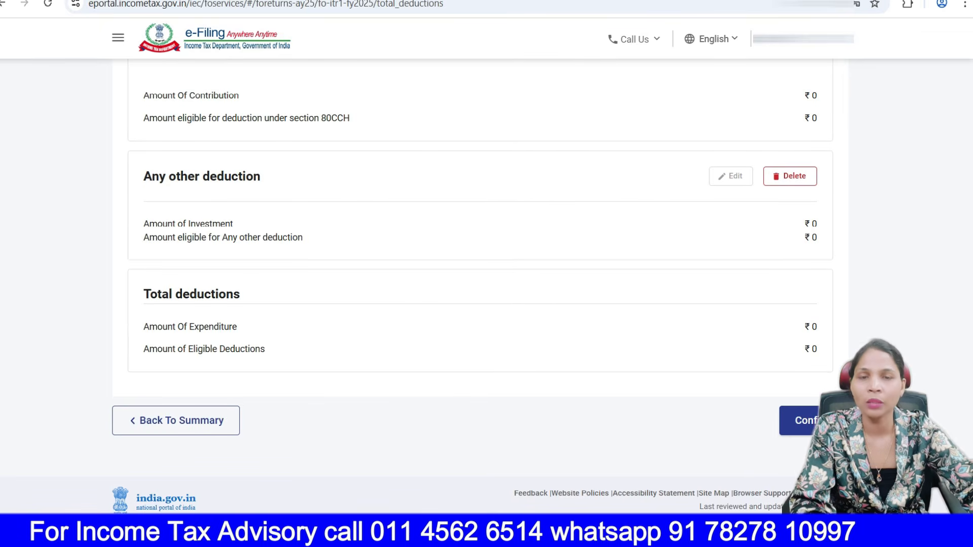
scroll(480, 284, up, 8)
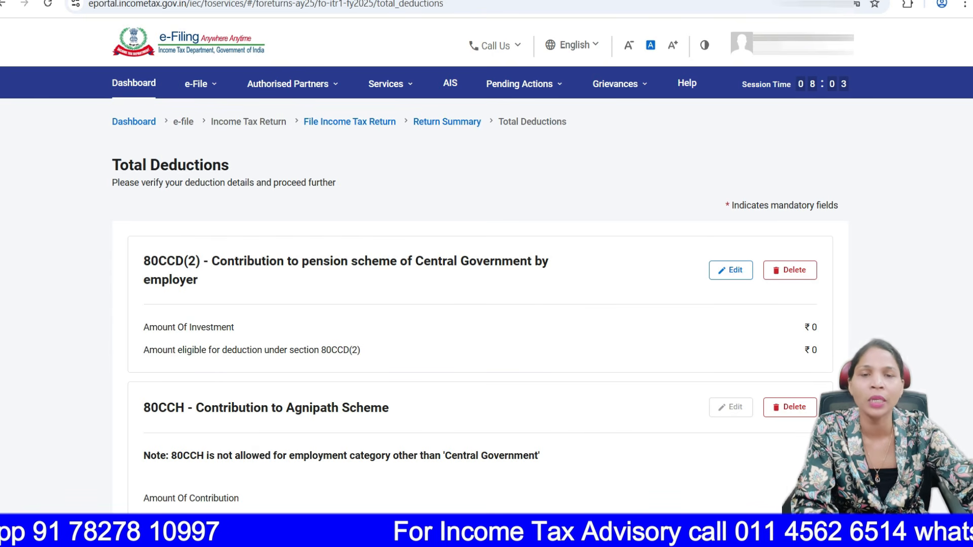
scroll(486, 304, down, 2)
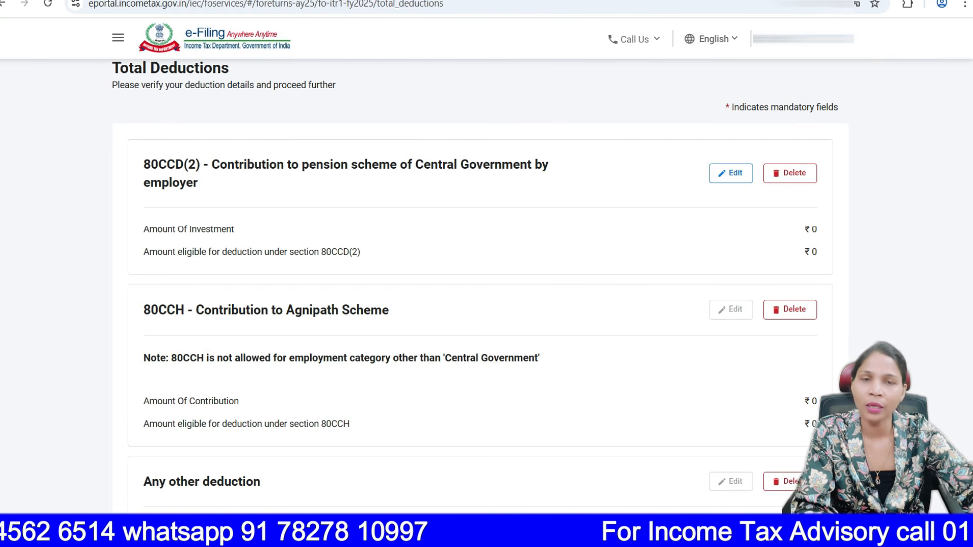
scroll(480, 283, down, 3)
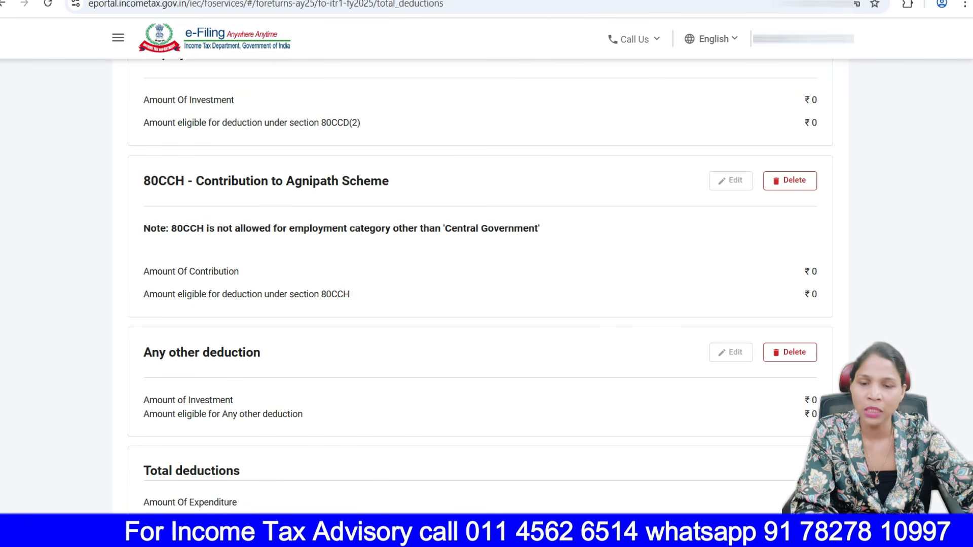
scroll(480, 284, down, 3)
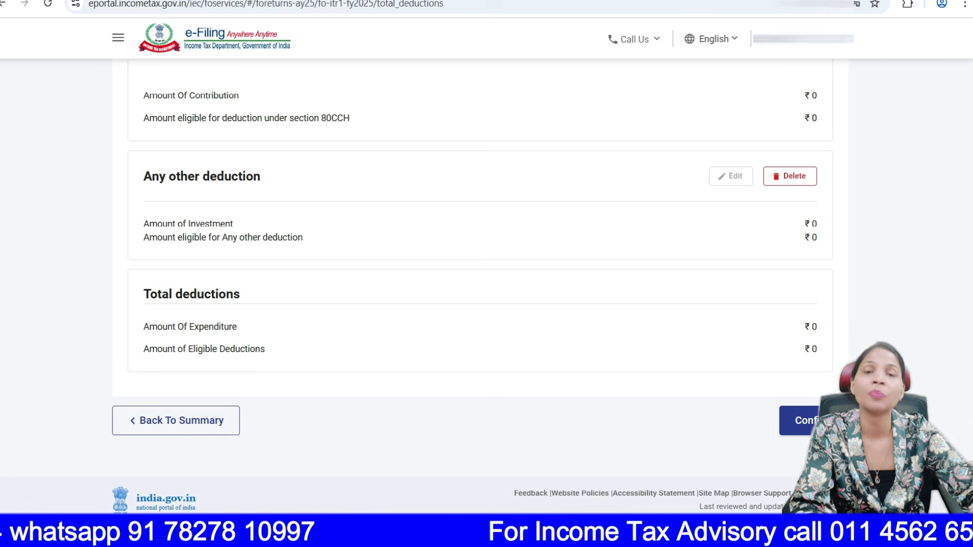
Confirm the Total Deductions section and open the Tax Paid section from the return summary.
click(799, 421)
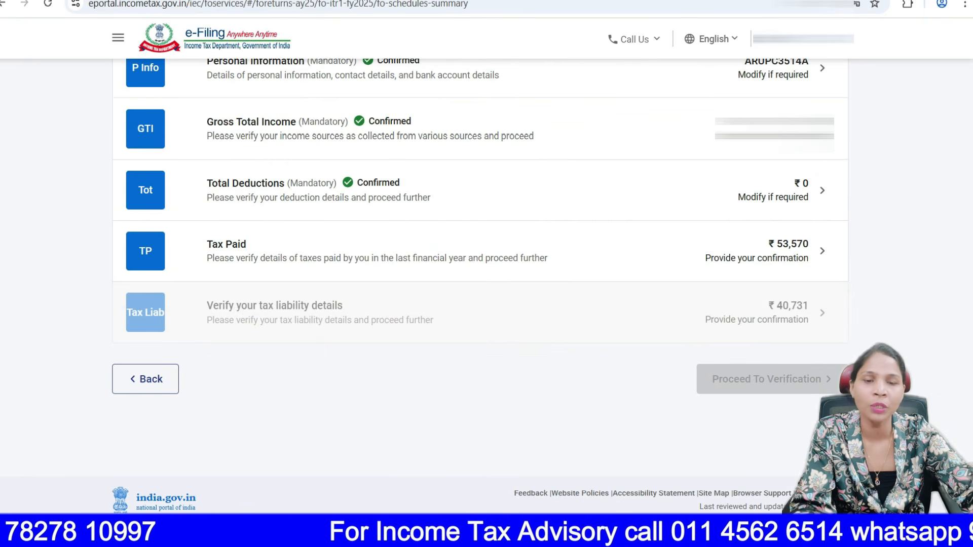
scroll(481, 253, up, 1)
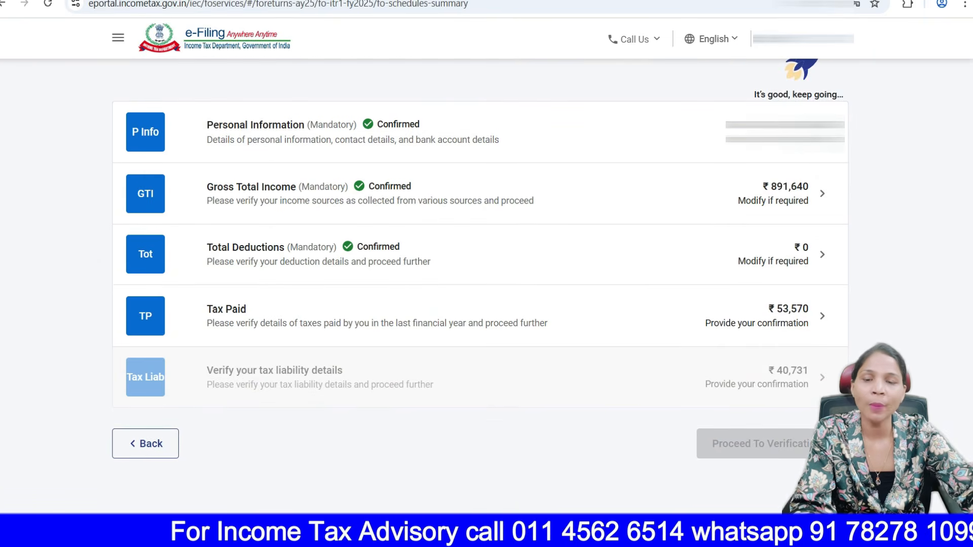
click(822, 316)
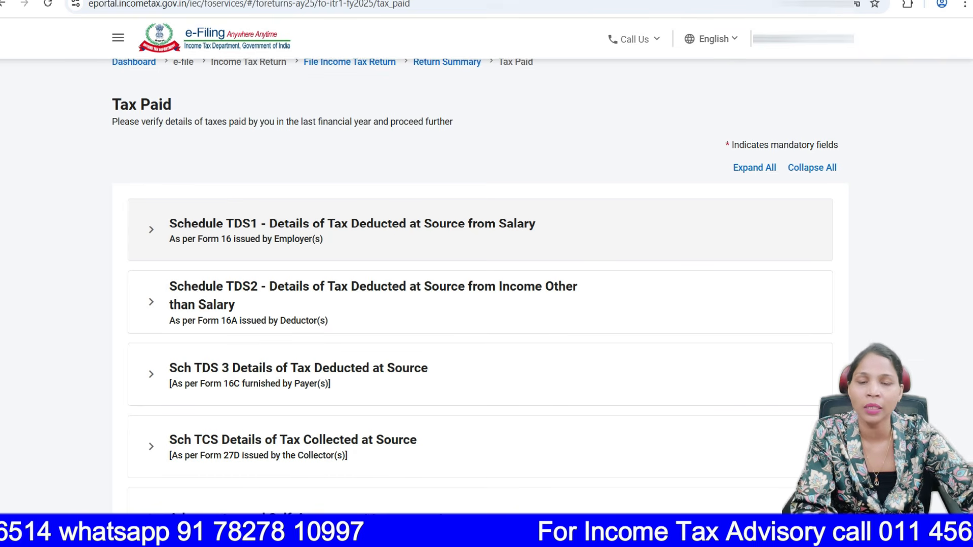
Review the Schedule TDS2 deductor entries for income other than salary and the total taxes paid.
scroll(456, 446, down, 1)
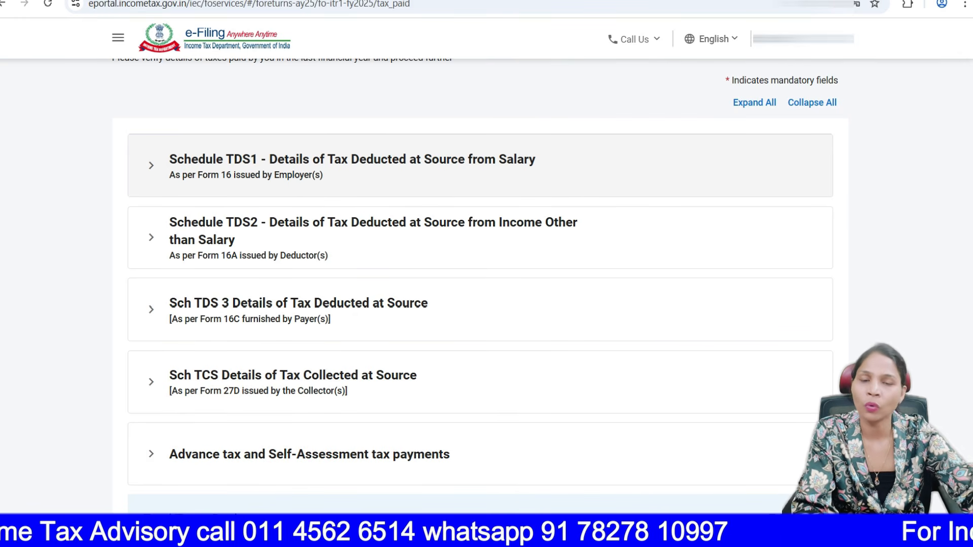
click(456, 238)
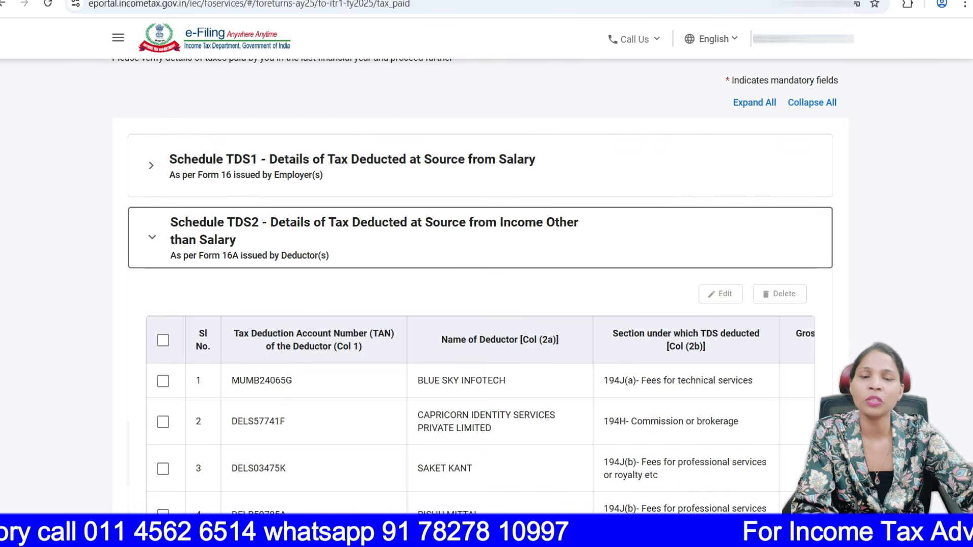
scroll(456, 263, down, 4)
scroll(472, 269, down, 7)
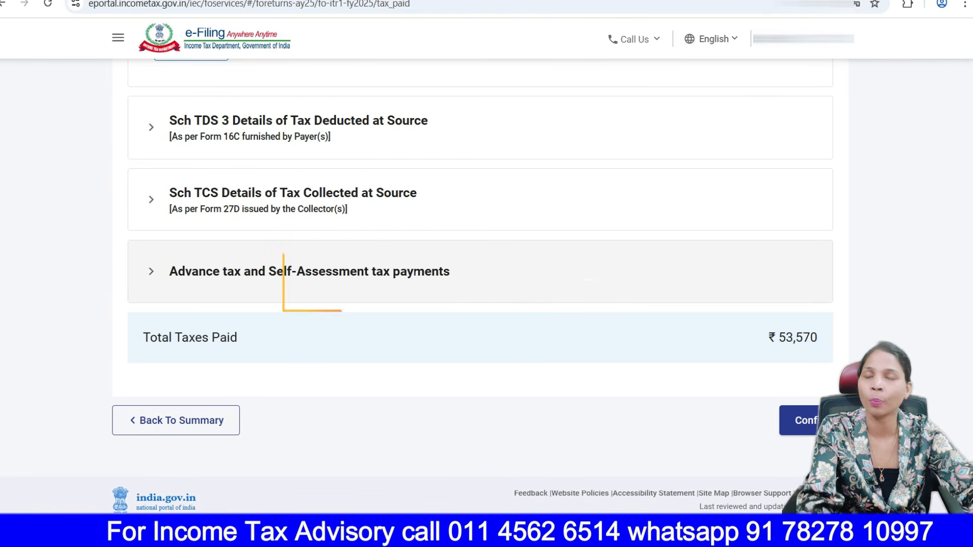
Open a new Advance tax and Self-Assessment tax payment entry, check its challan fields, and go back without adding one.
click(324, 271)
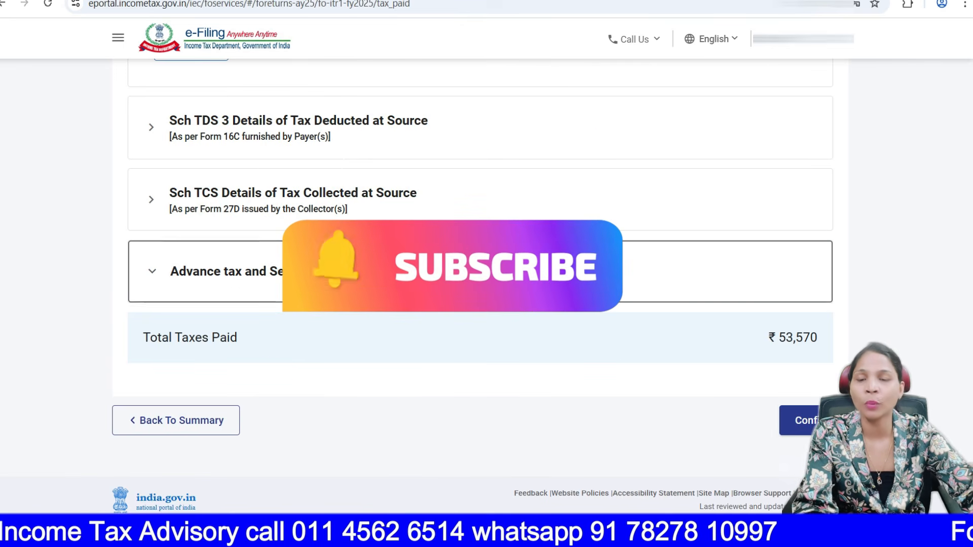
click(192, 357)
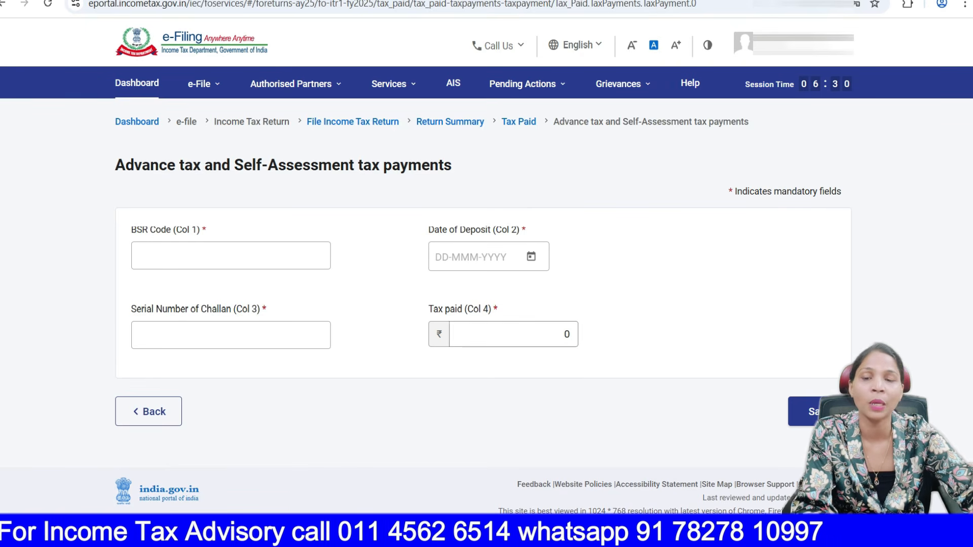
click(148, 411)
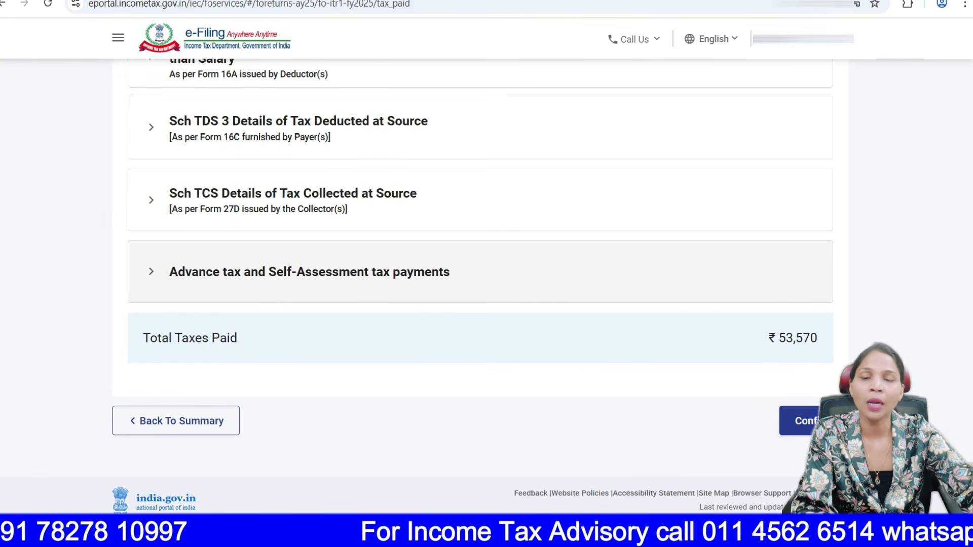
Check the Tax Paid schedules once more and confirm the Tax Paid section.
scroll(480, 375, up, 3)
scroll(480, 375, down, 3)
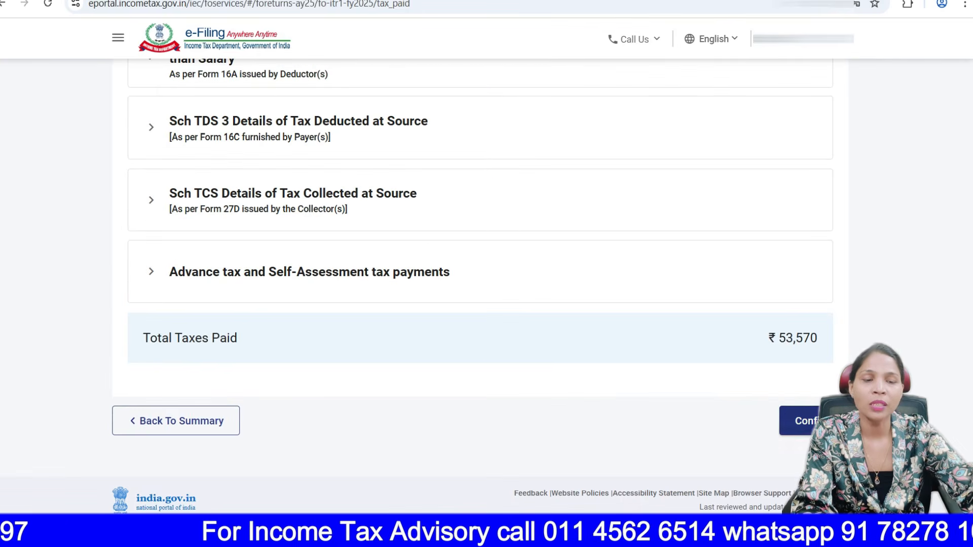
click(798, 421)
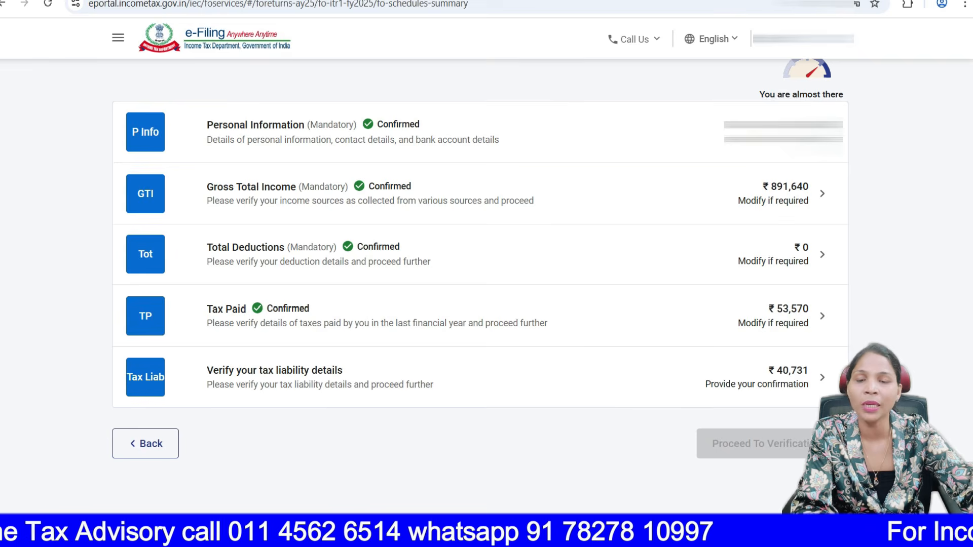
Open the tax liability details, review the income, tax payable, interest and fee computations, and confirm the section.
click(275, 371)
scroll(481, 304, up, 4)
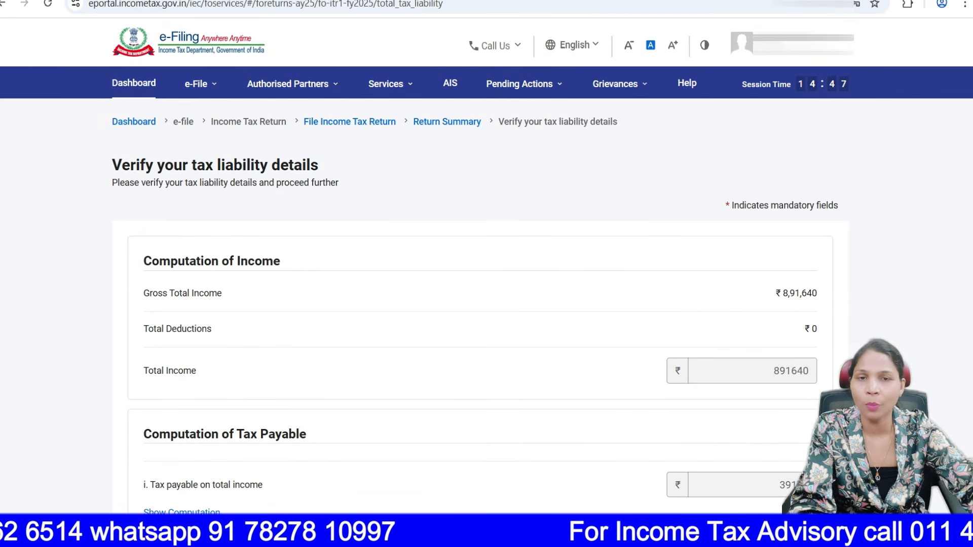
scroll(480, 304, down, 10)
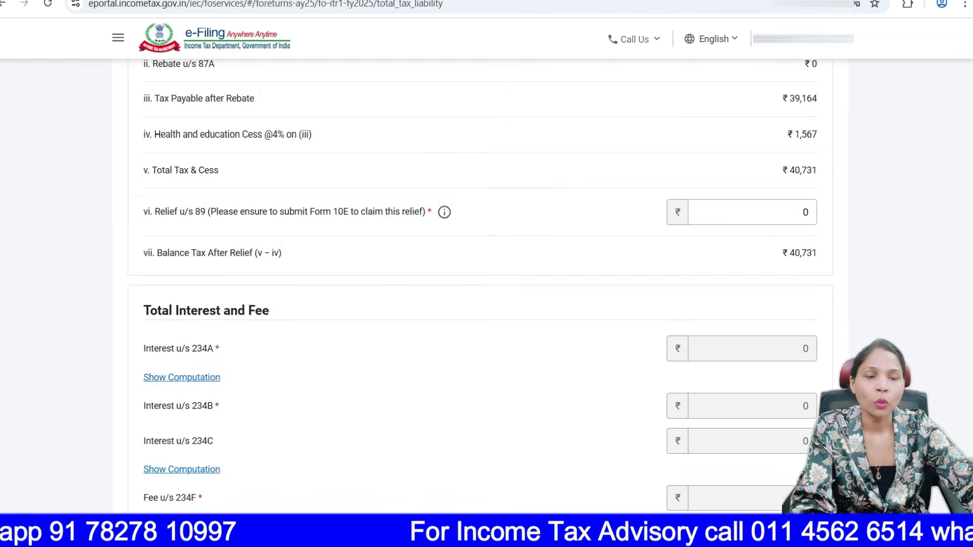
scroll(480, 304, up, 5)
scroll(480, 304, up, 5)
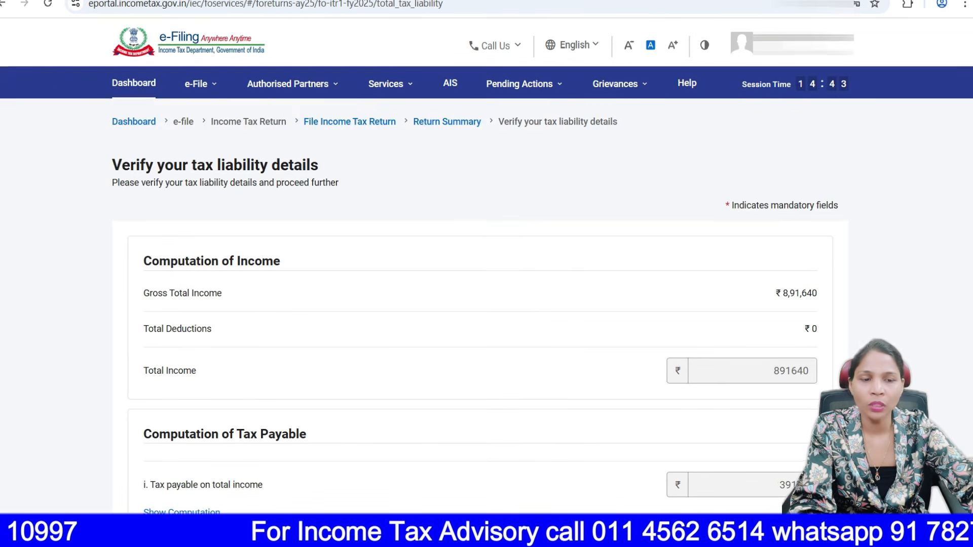
scroll(481, 304, down, 15)
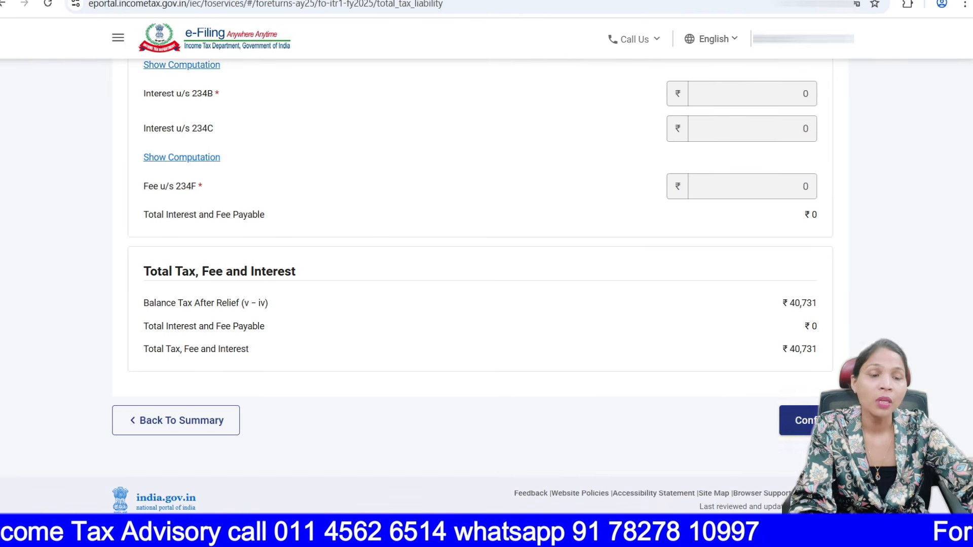
click(798, 420)
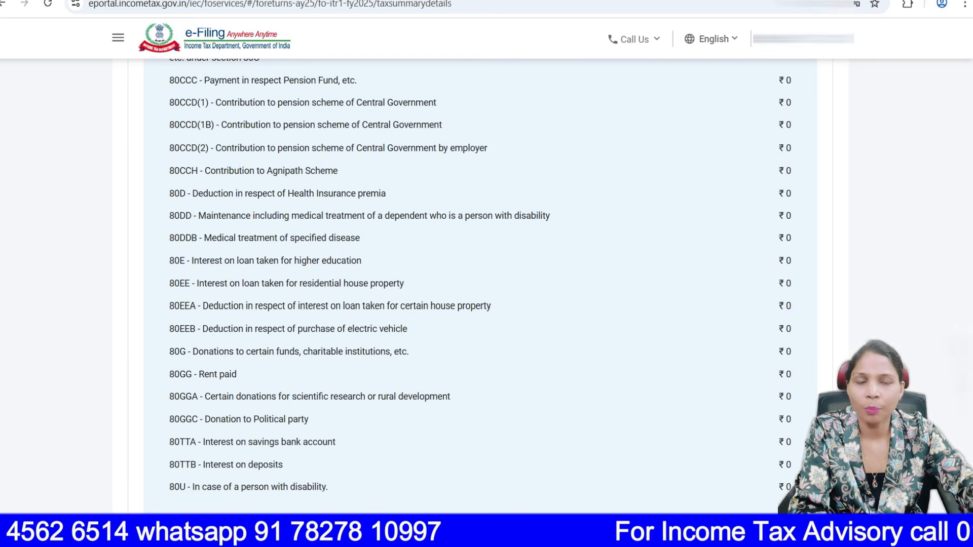
Review the deductions, tax payable, tax paid and refund in the tax summary, and continue to preview and submit the return.
scroll(481, 276, down, 10)
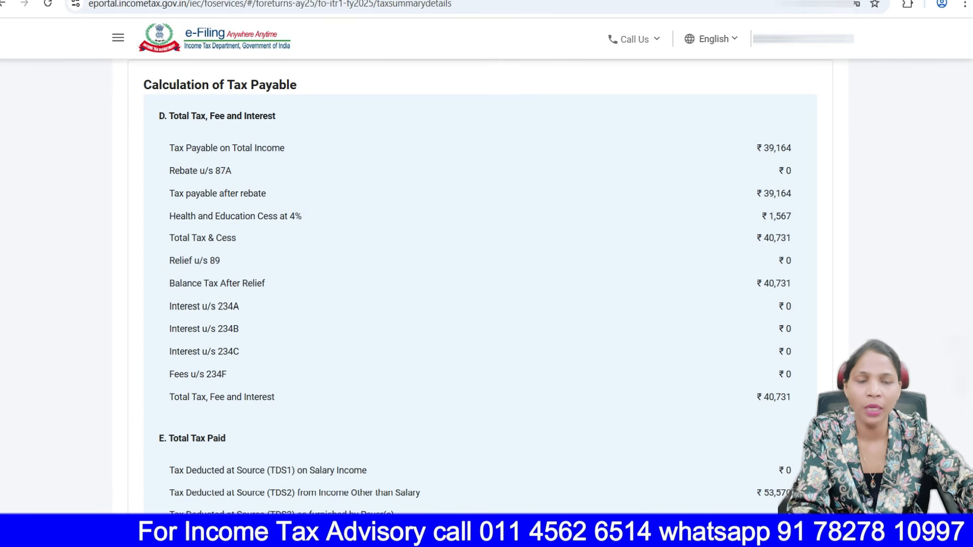
scroll(481, 276, down, 4)
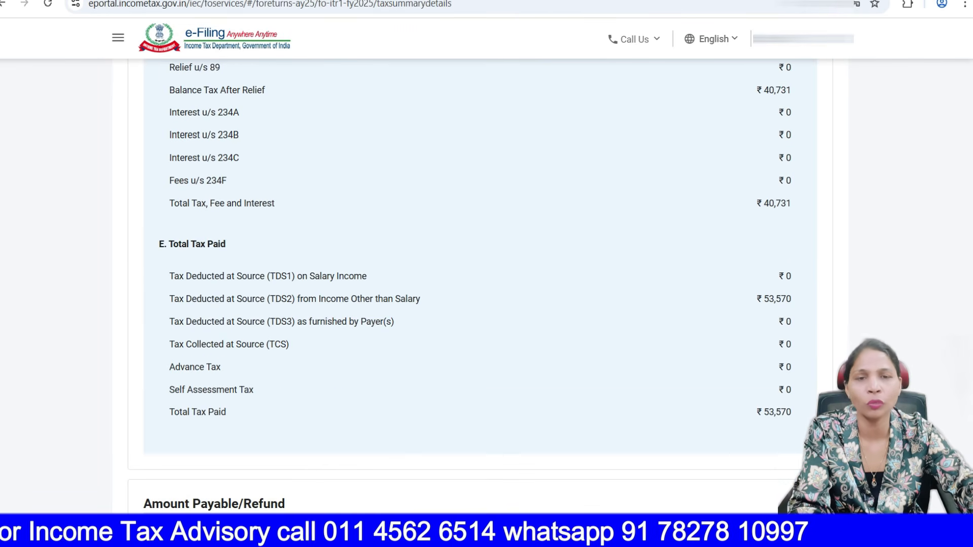
scroll(481, 276, down, 5)
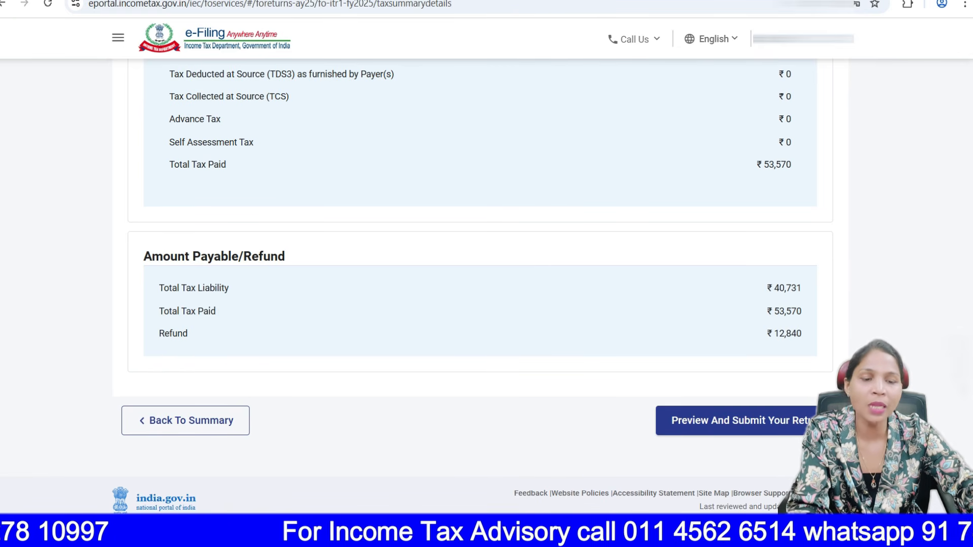
click(738, 421)
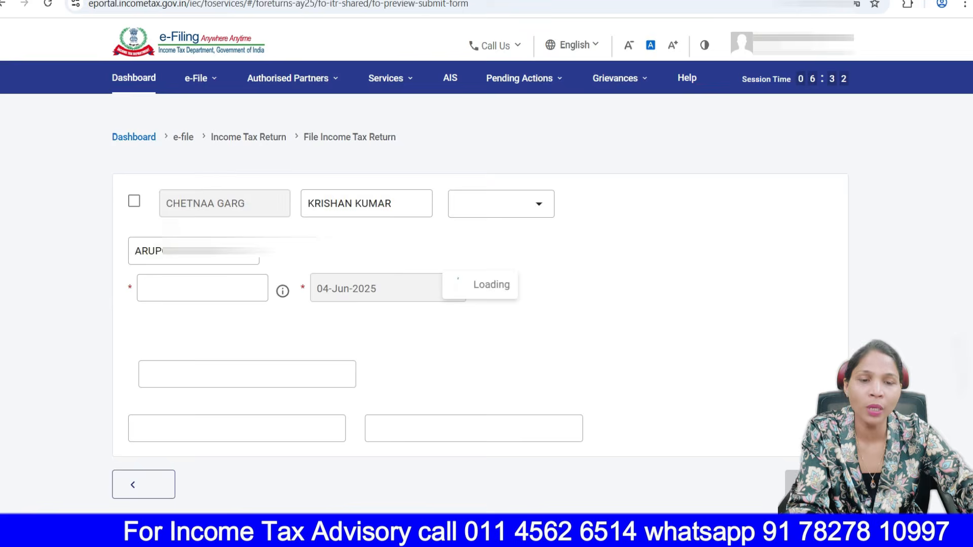
Proceed from the return declaration to validation and examine the fields and descriptions in the error list.
scroll(480, 284, down, 3)
scroll(479, 284, up, 3)
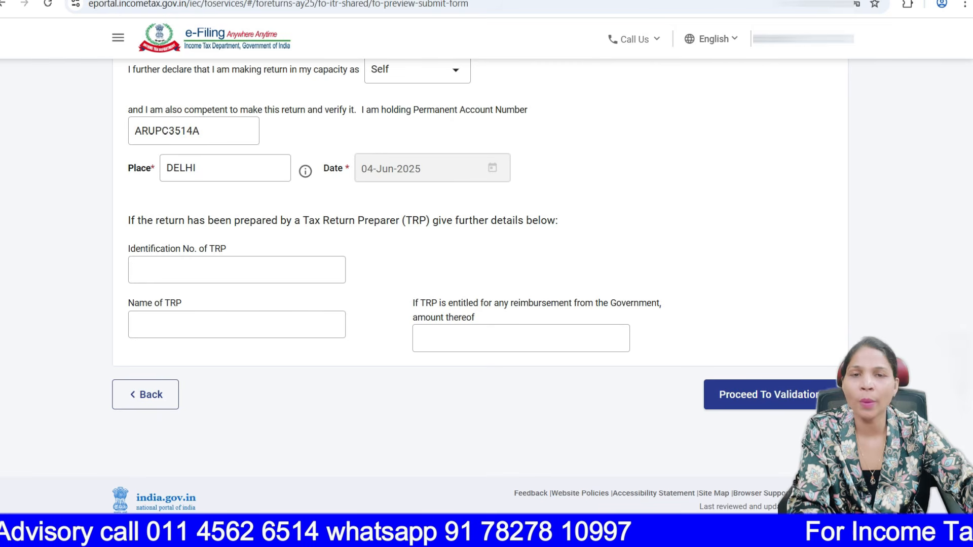
click(760, 394)
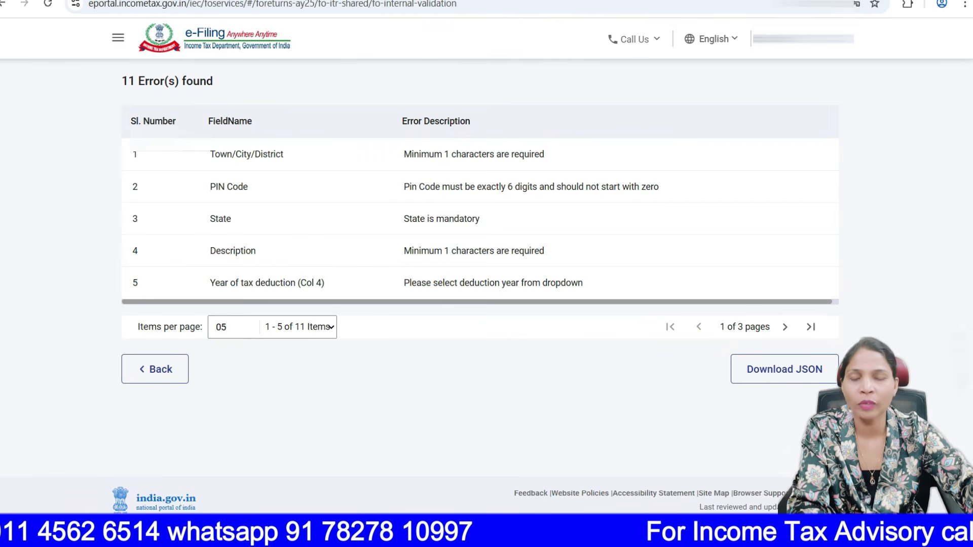
scroll(479, 269, up, 4)
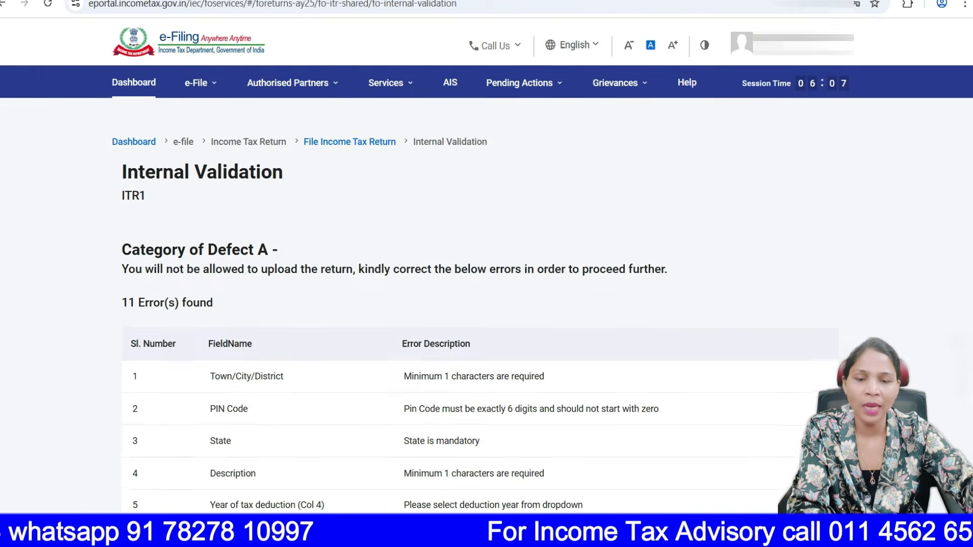
scroll(479, 268, down, 4)
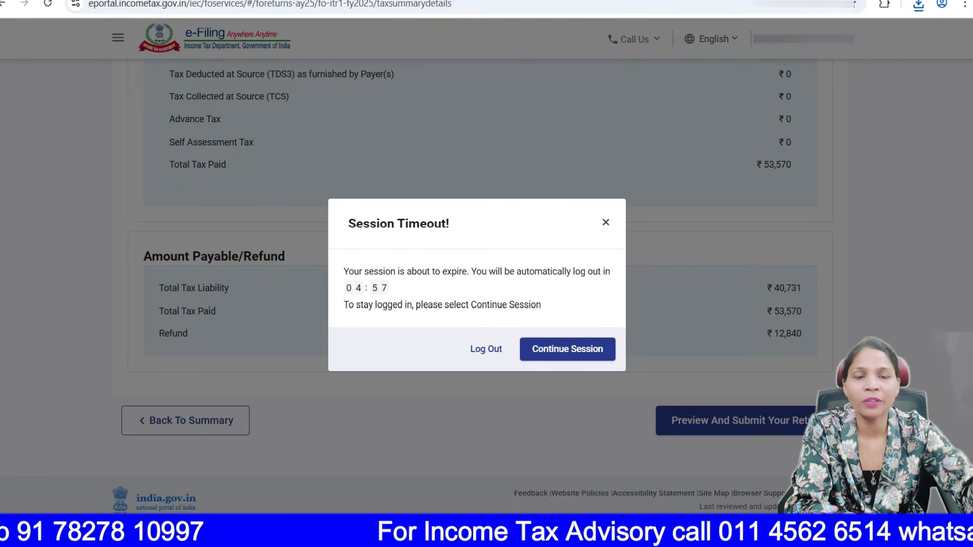
Dismiss the session timeout notice and review the tax summary from taxable income through tax payable and refund.
click(606, 222)
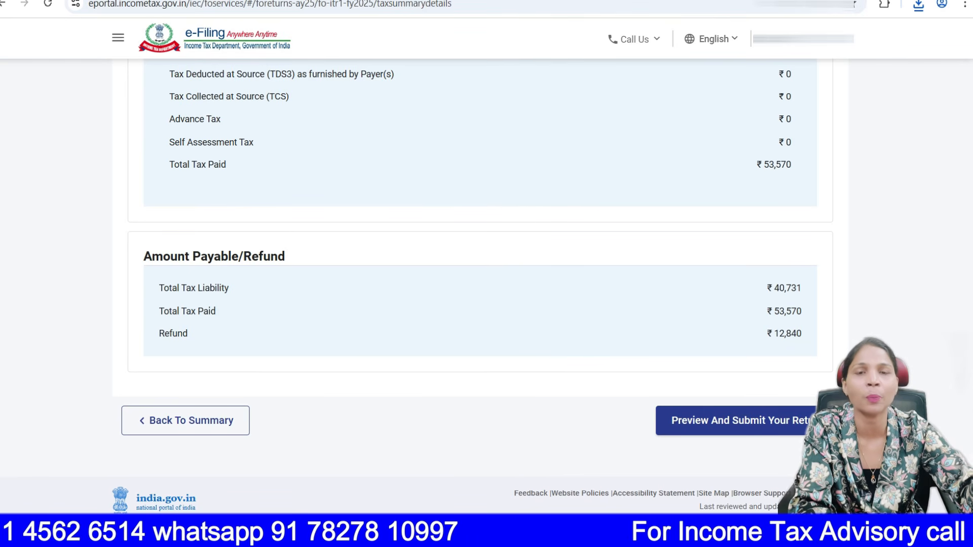
scroll(471, 284, up, 15)
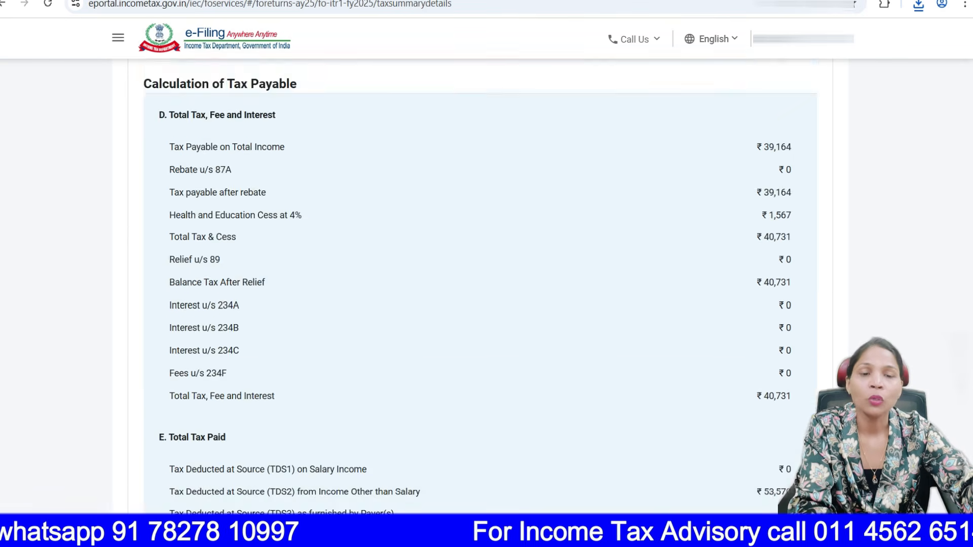
scroll(480, 284, up, 4)
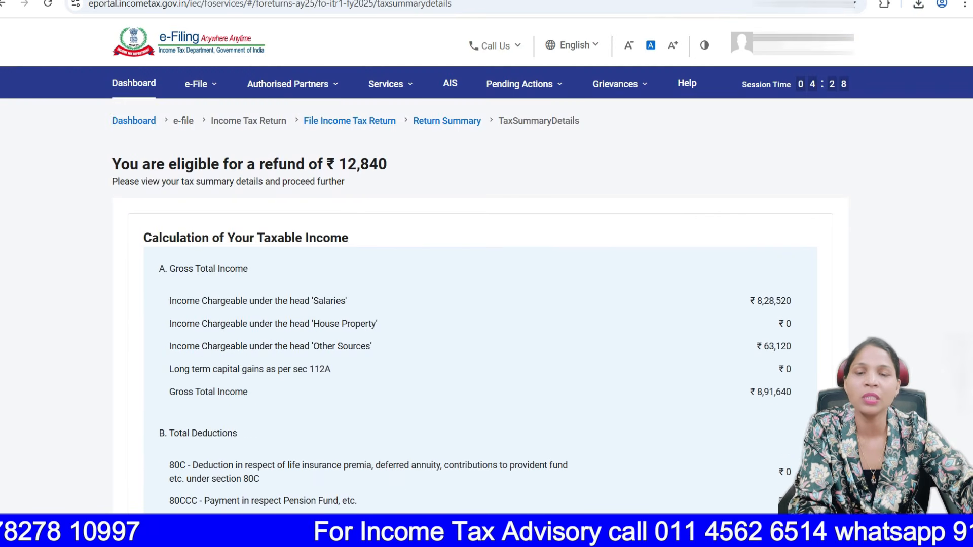
scroll(480, 284, down, 12)
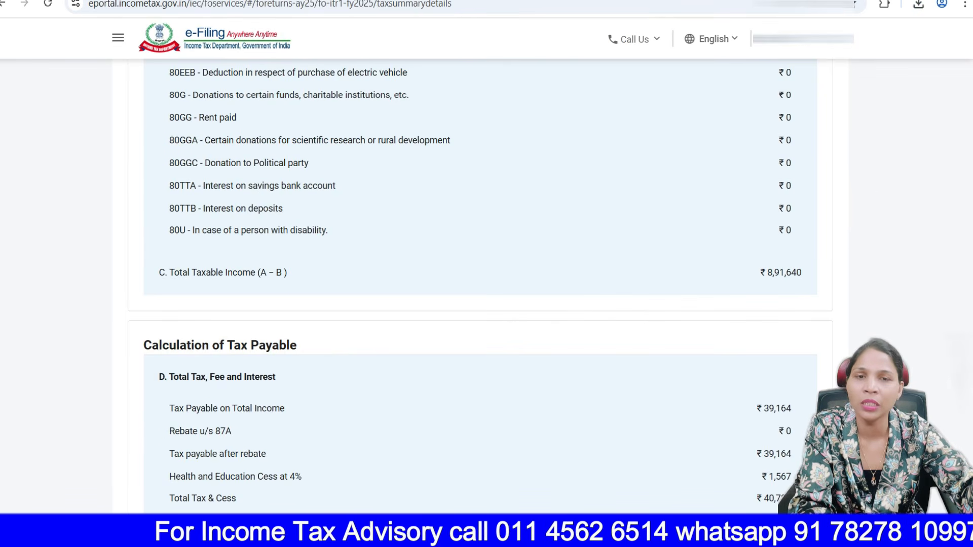